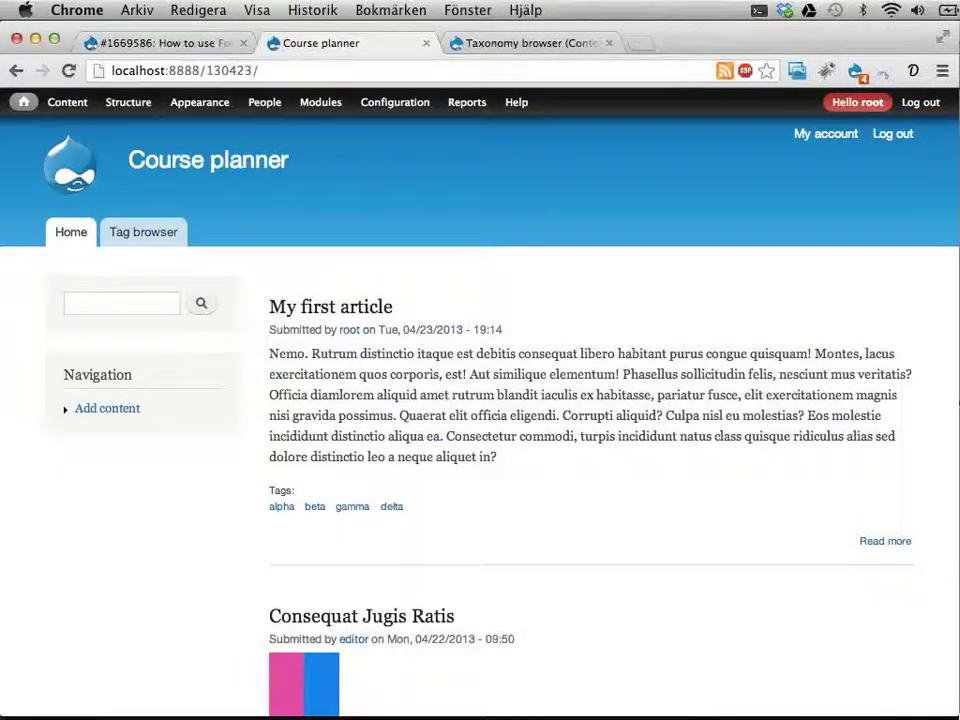
Step: Check the Free pager issue discussion, clear its Project field, and return to the Course planner site
key(super+alt+Left)
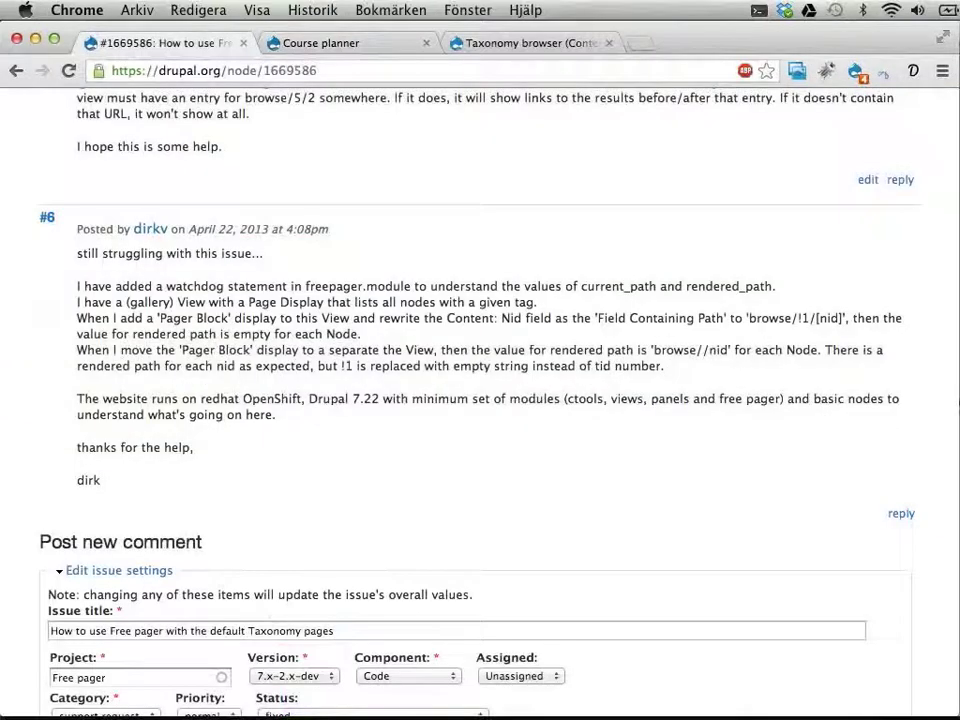
scroll(383, 469, down, 3)
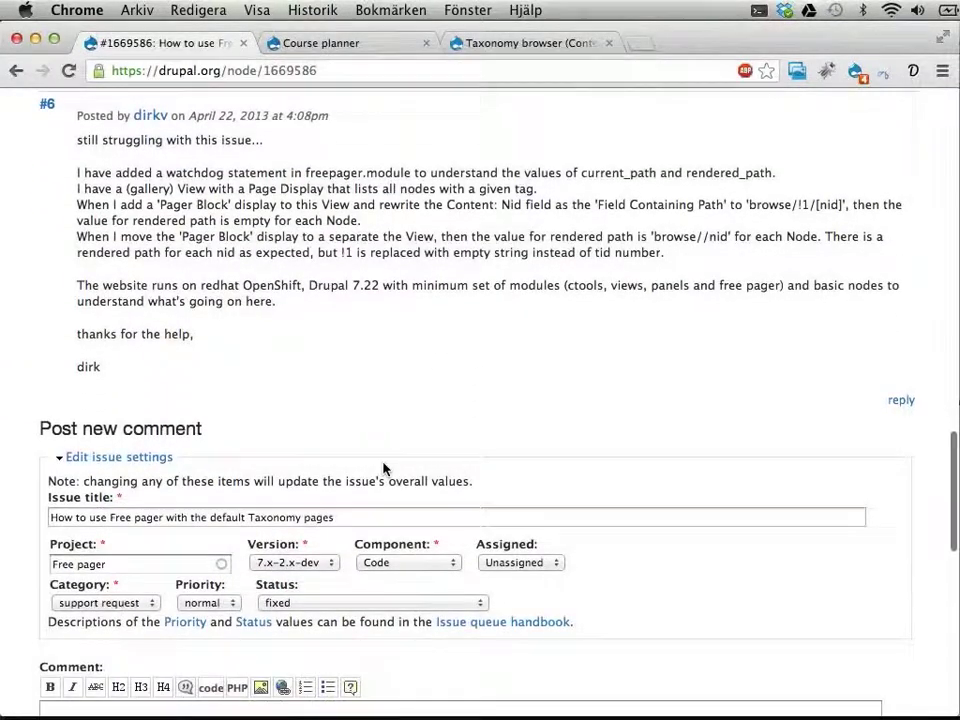
drag(221, 564, 40, 557)
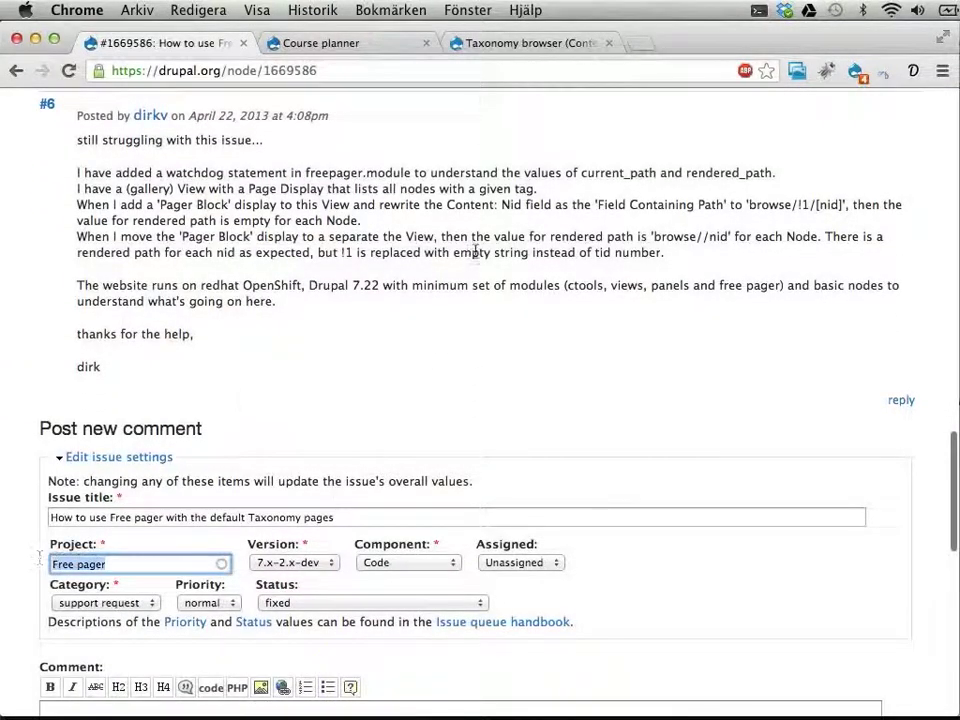
click(257, 175)
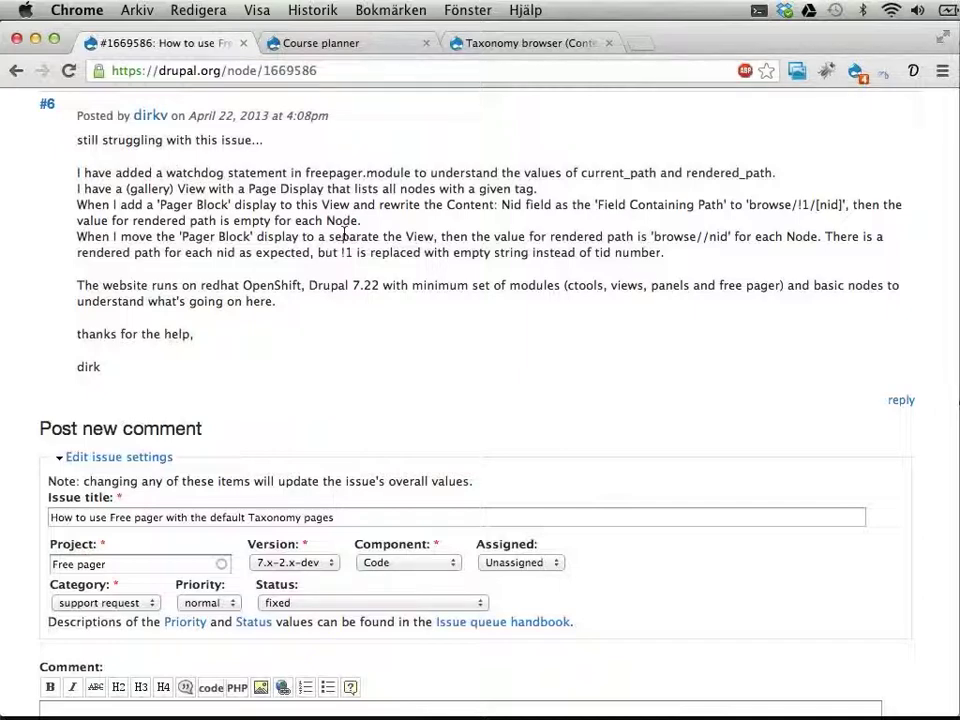
key(ctrl+Tab)
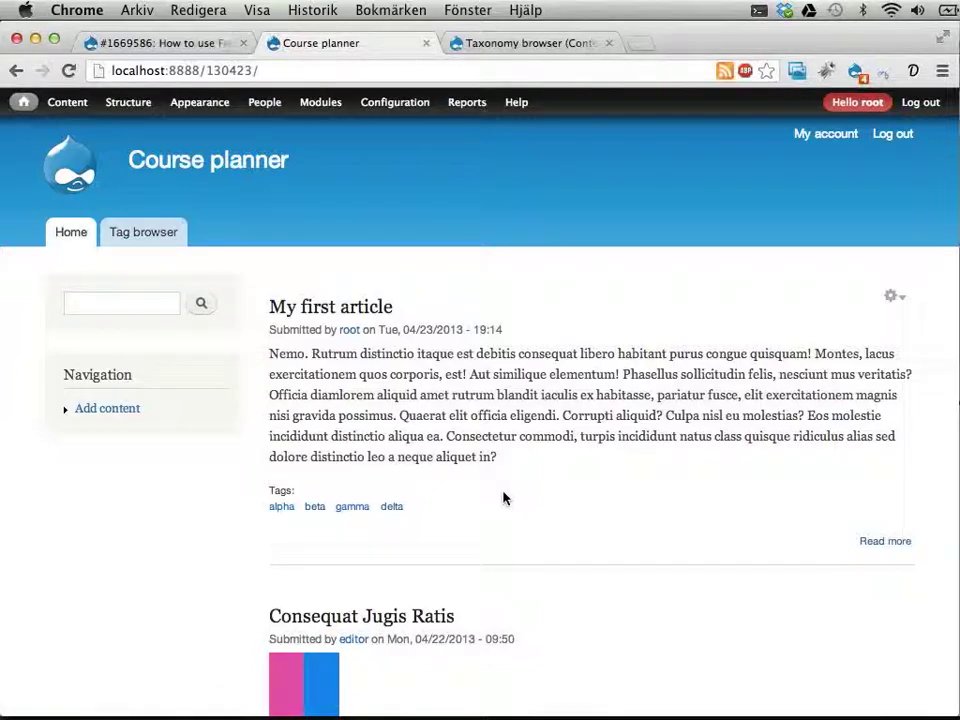
Step: Scroll through the front page articles, then open the Taxonomy browser tag listing
scroll(503, 498, down, 3)
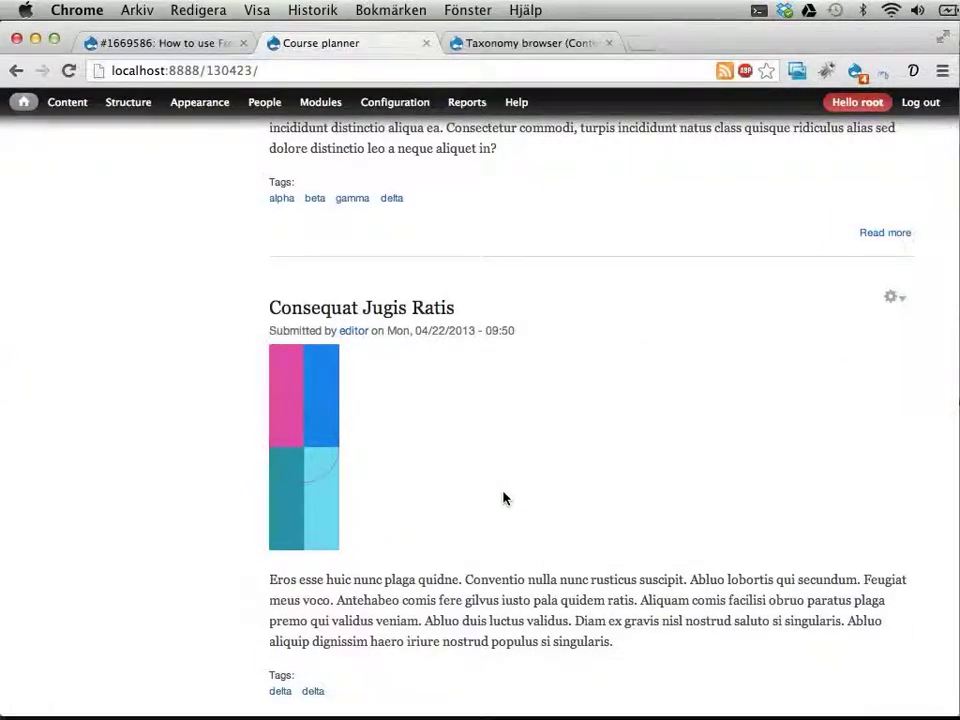
scroll(503, 498, down, 5)
scroll(503, 498, down, 8)
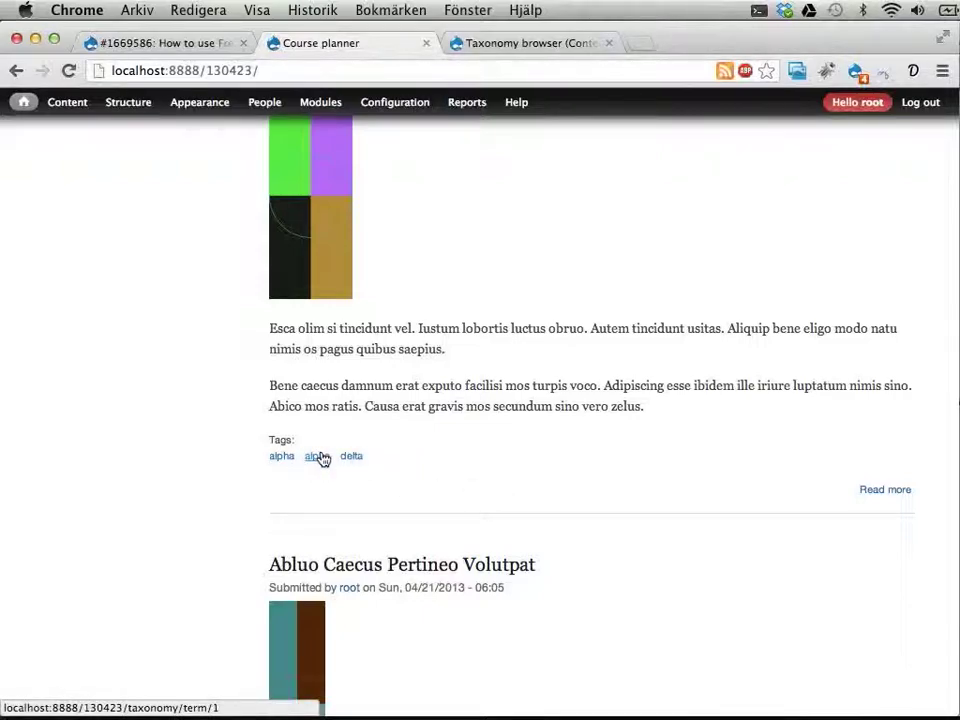
scroll(368, 464, up, 20)
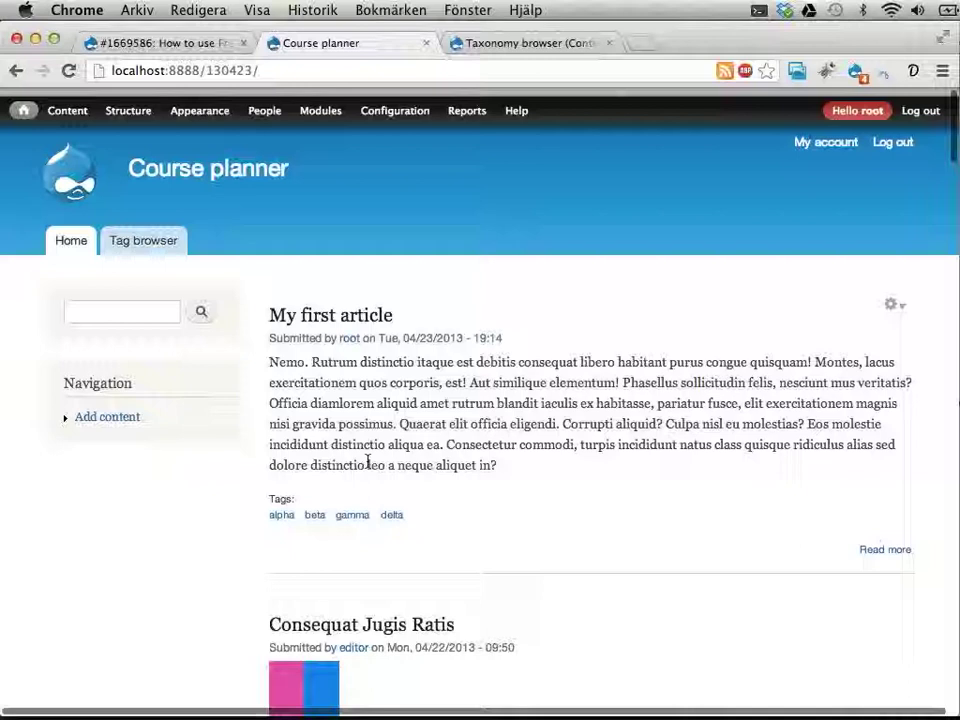
click(133, 243)
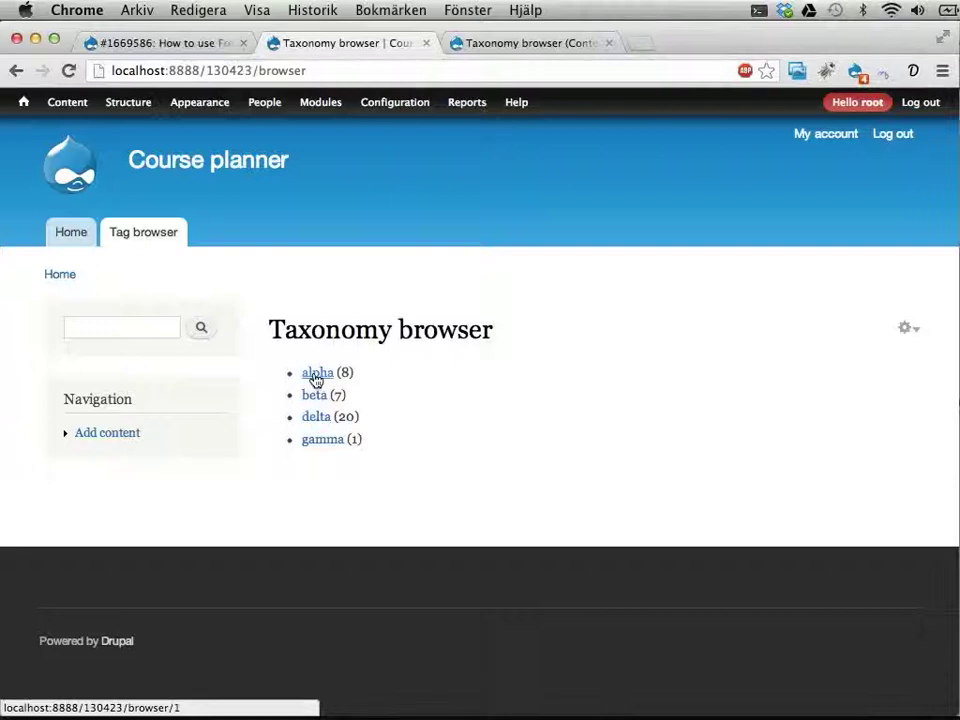
Step: Open the alpha tag's articles and highlight browser/1 in the URL and 'alpha' in the heading
click(316, 374)
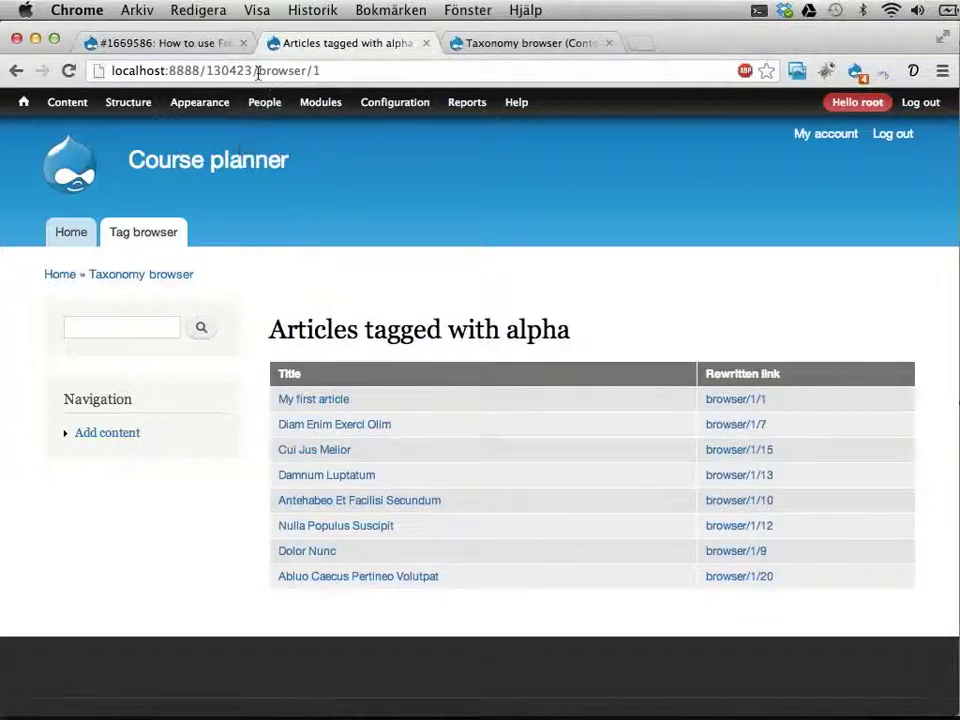
drag(257, 70, 327, 72)
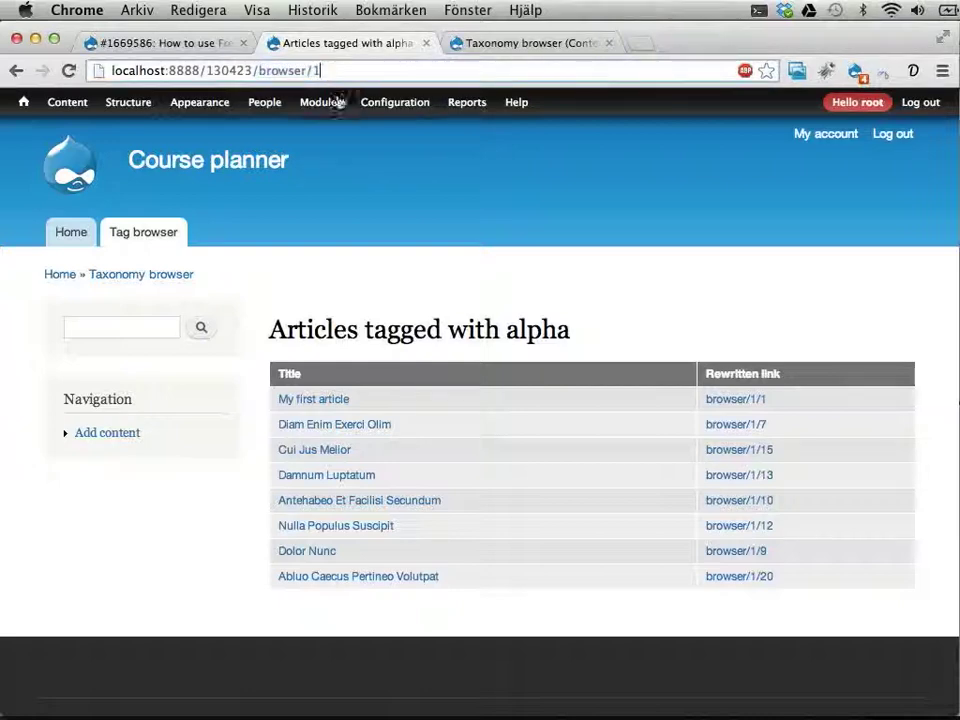
key(Right)
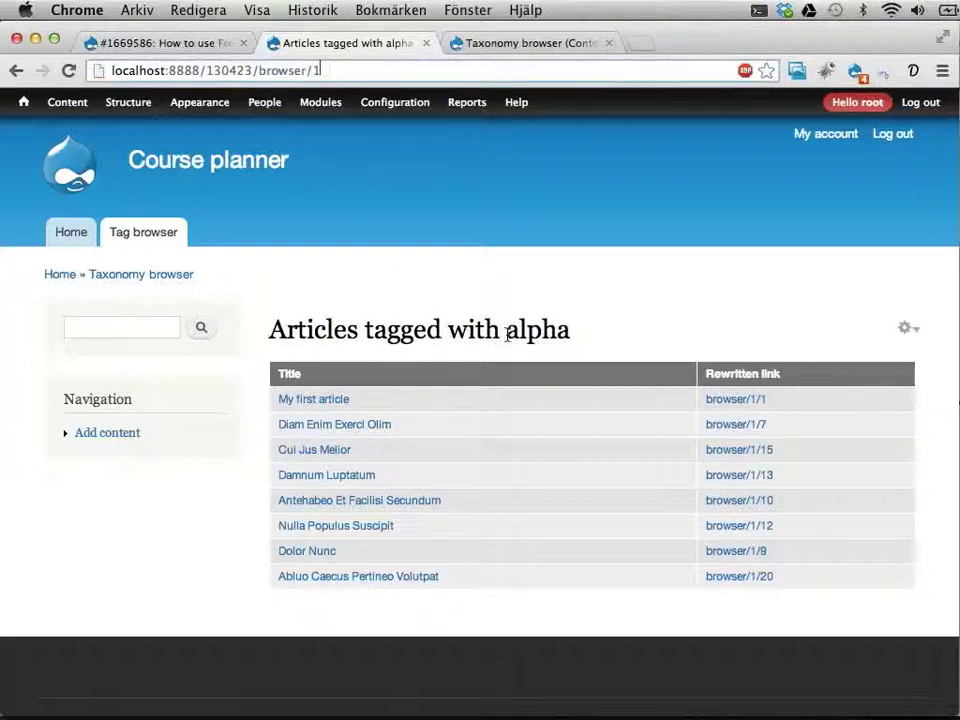
drag(507, 333, 566, 338)
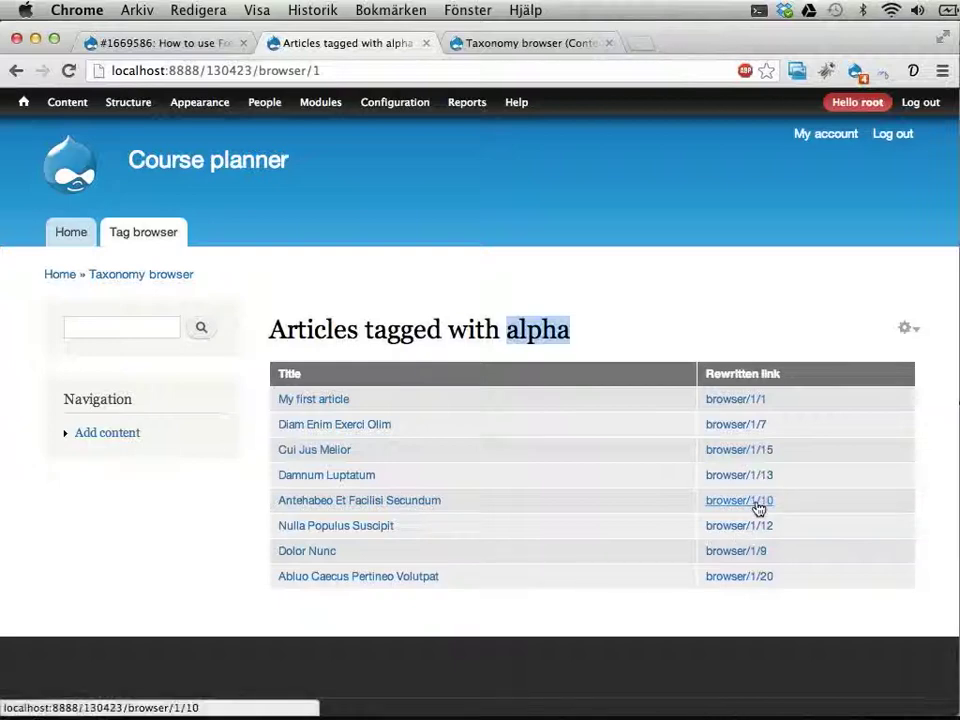
click(341, 451)
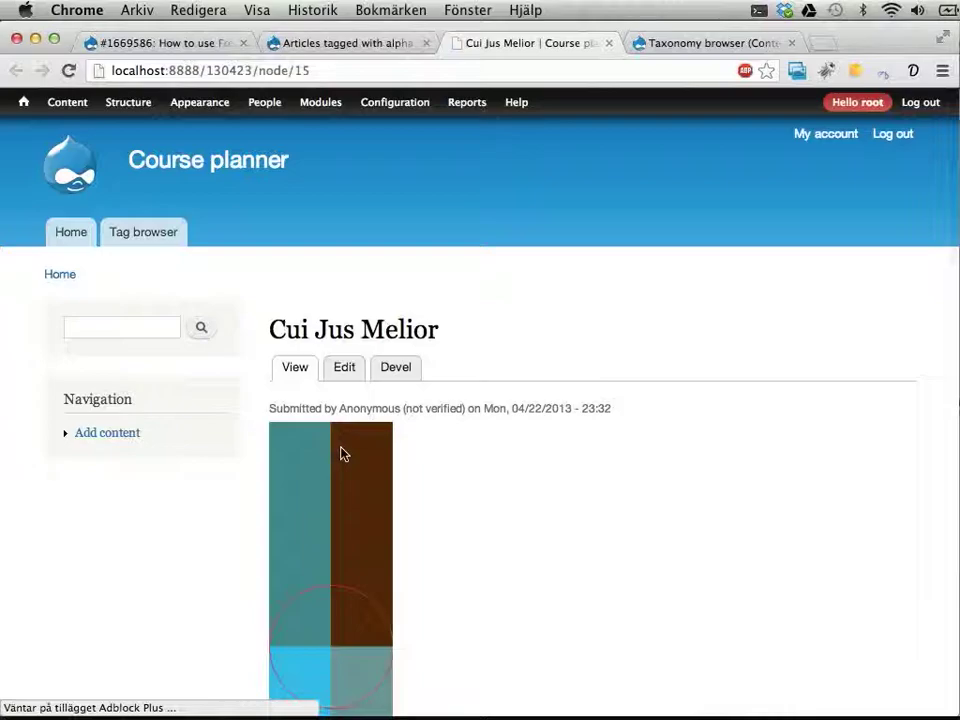
scroll(437, 502, down, 15)
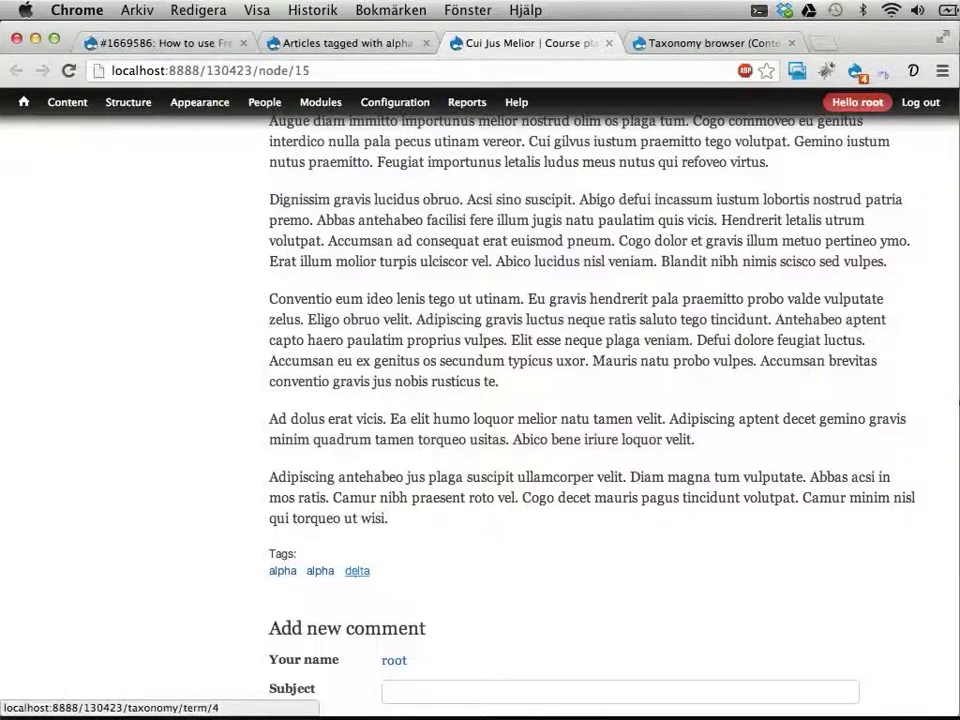
key(super+w)
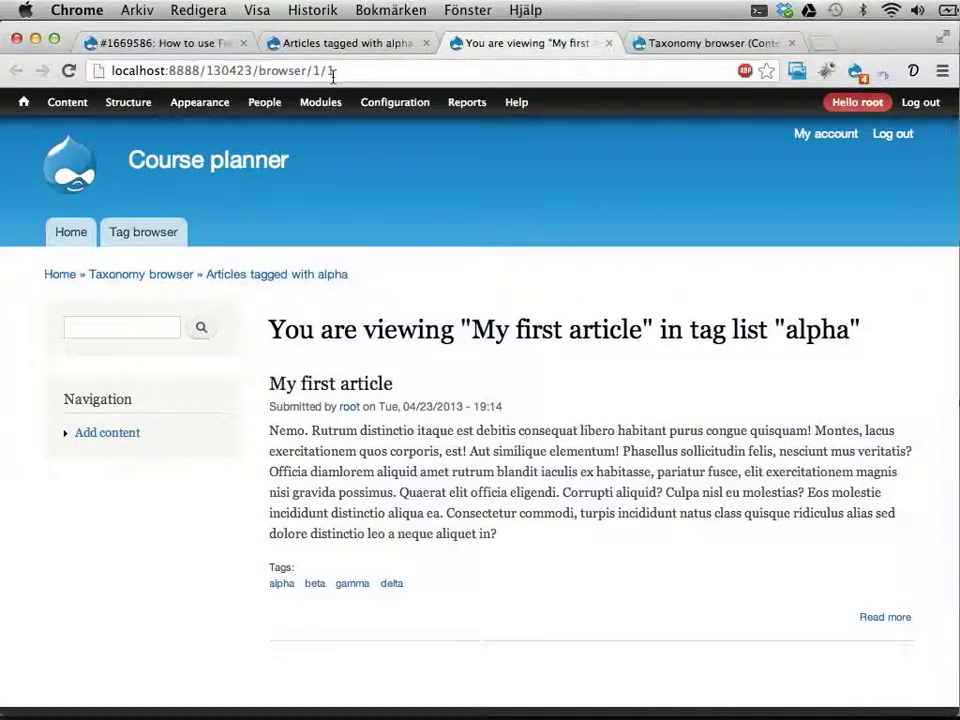
Step: Inspect the article id in the URL and 'alpha' in the title, then return to the alpha list
double_click(329, 71)
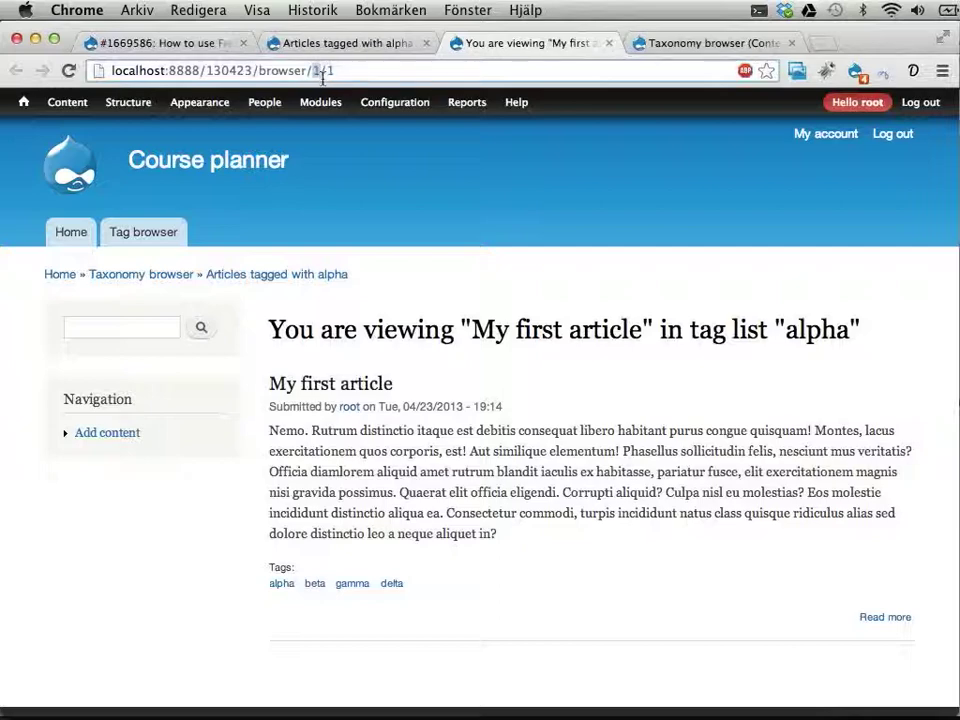
double_click(815, 330)
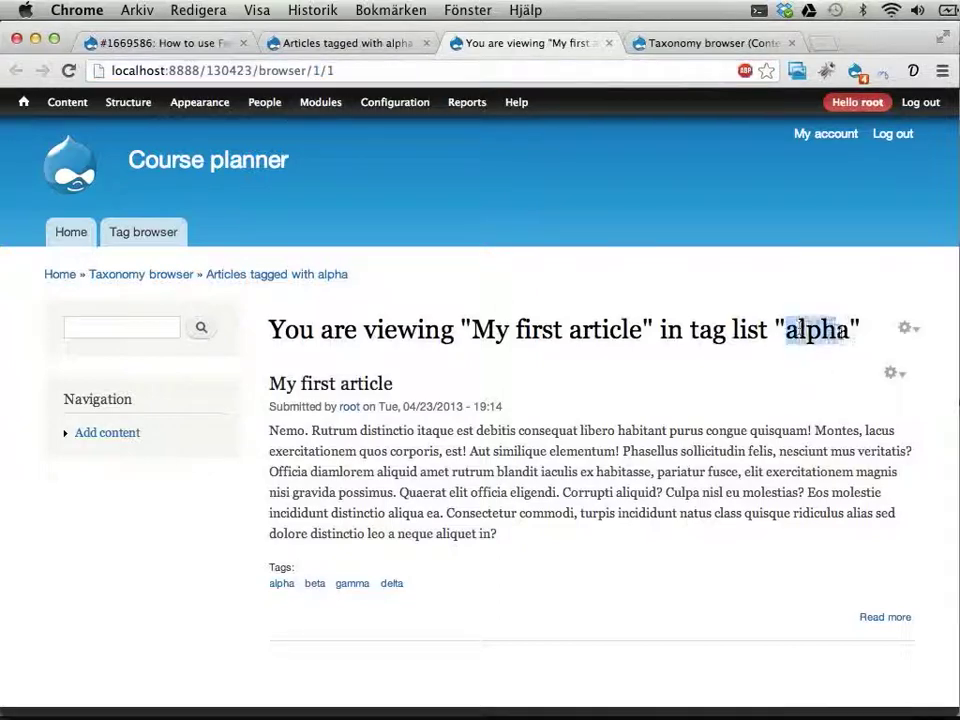
click(845, 335)
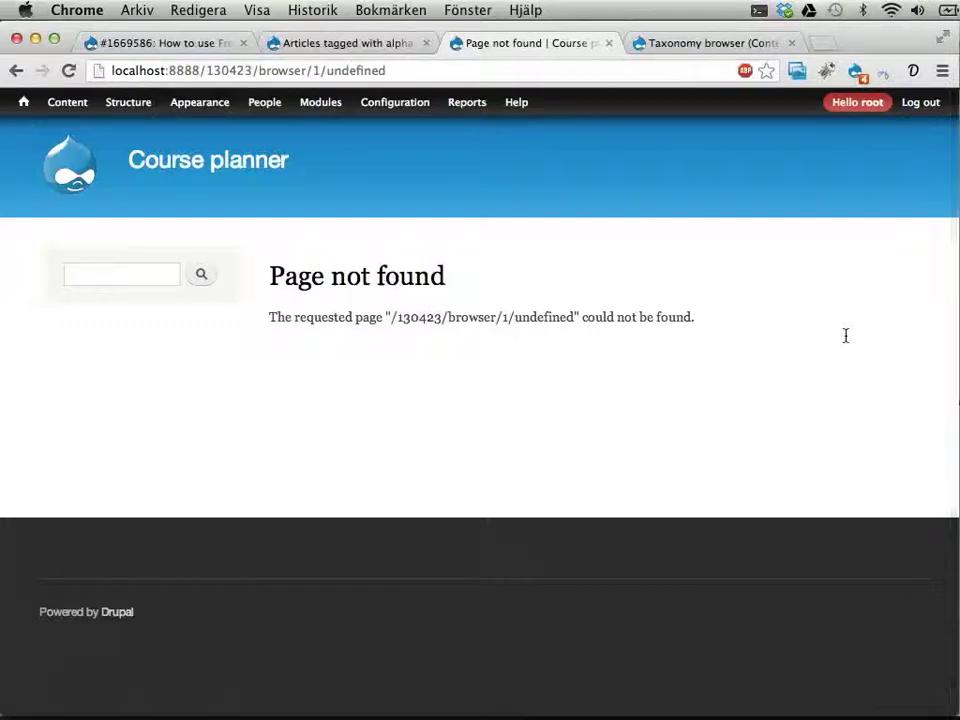
key(BackSpace)
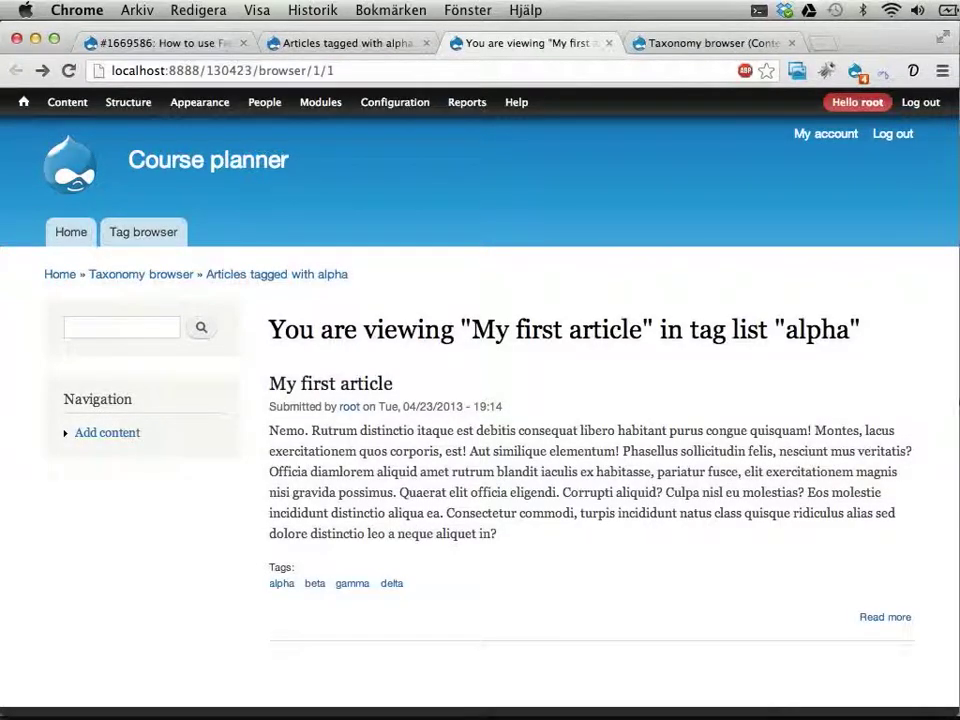
mouse_move(817, 352)
click(326, 43)
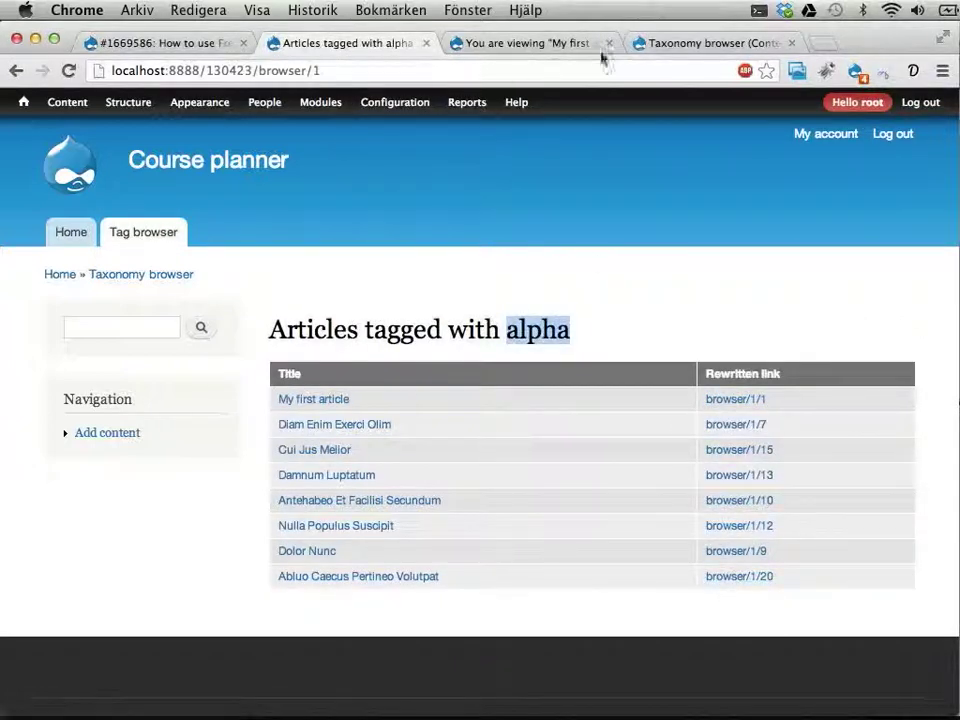
Step: Show the Taxonomy browser view editor's tag list display, briefly checking the alpha article list
click(690, 50)
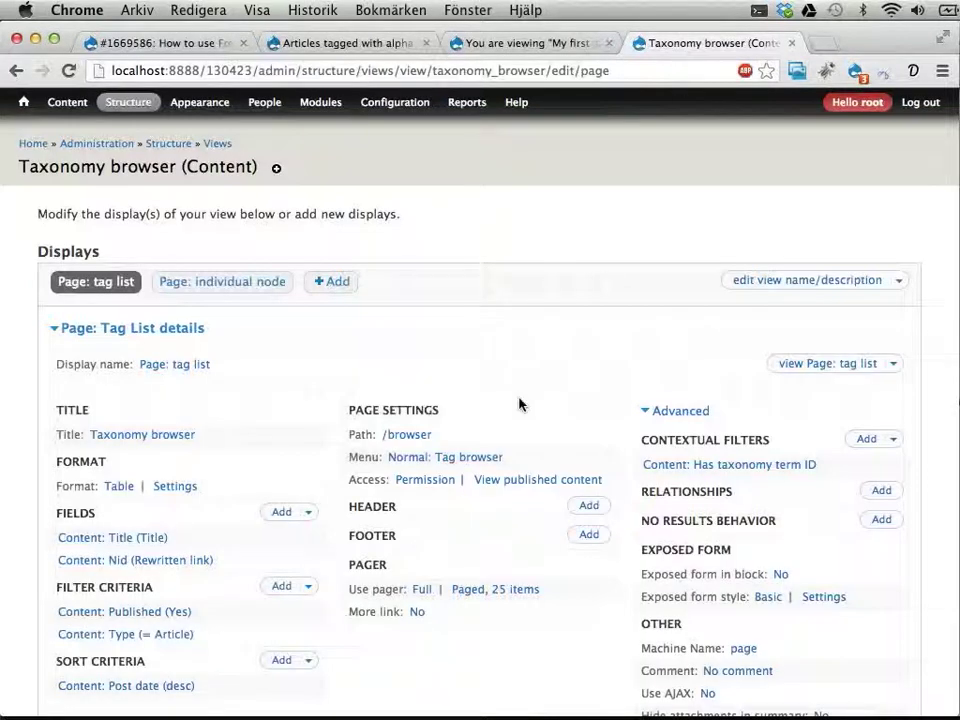
scroll(490, 402, down, 3)
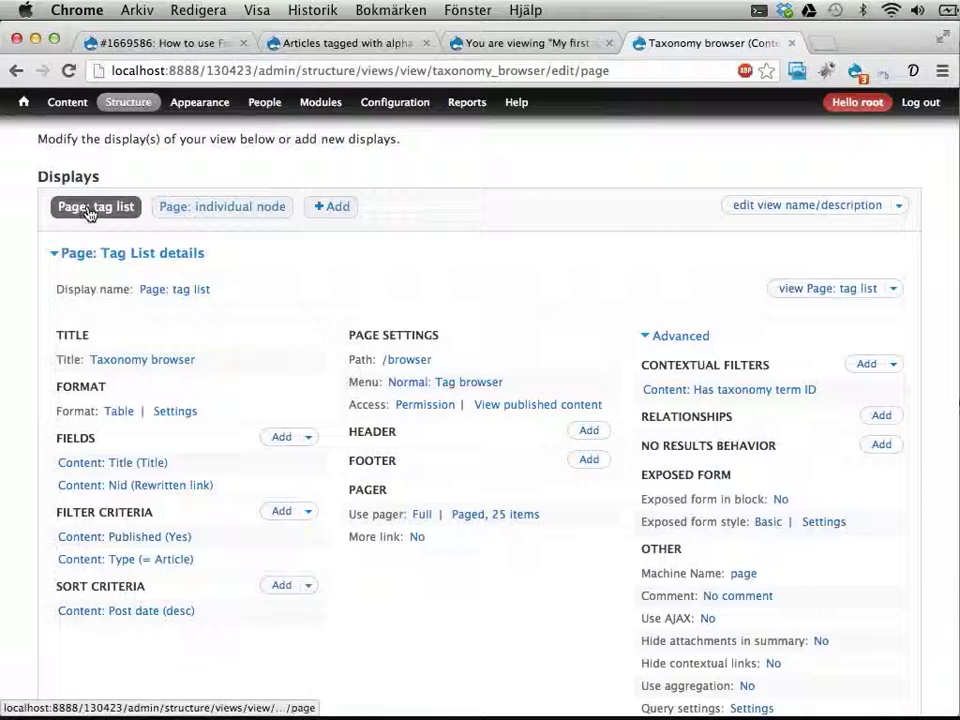
click(306, 43)
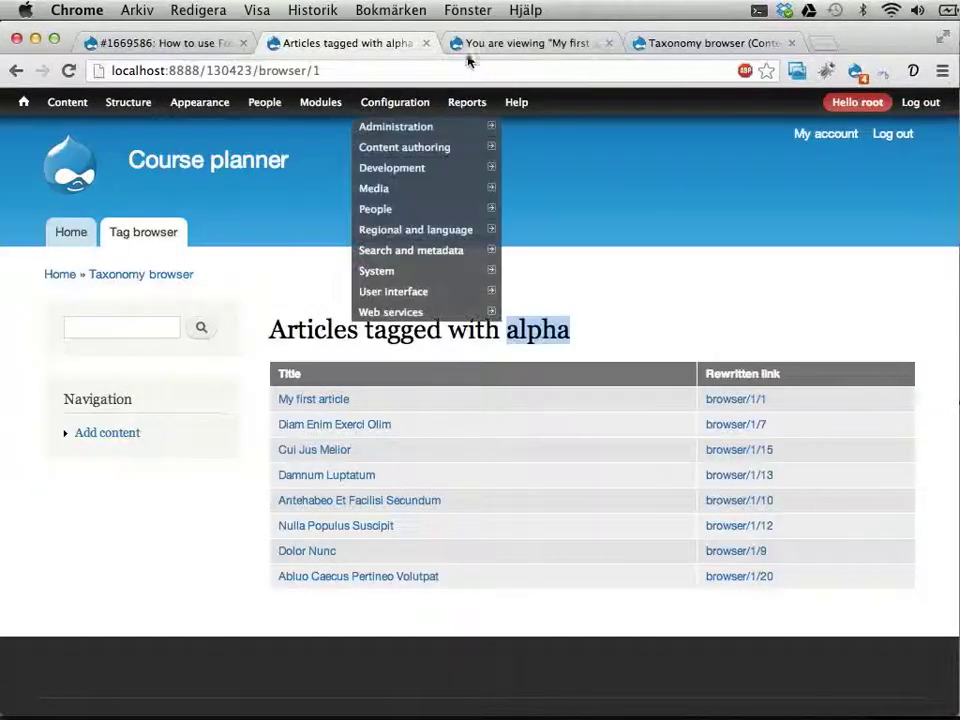
click(681, 45)
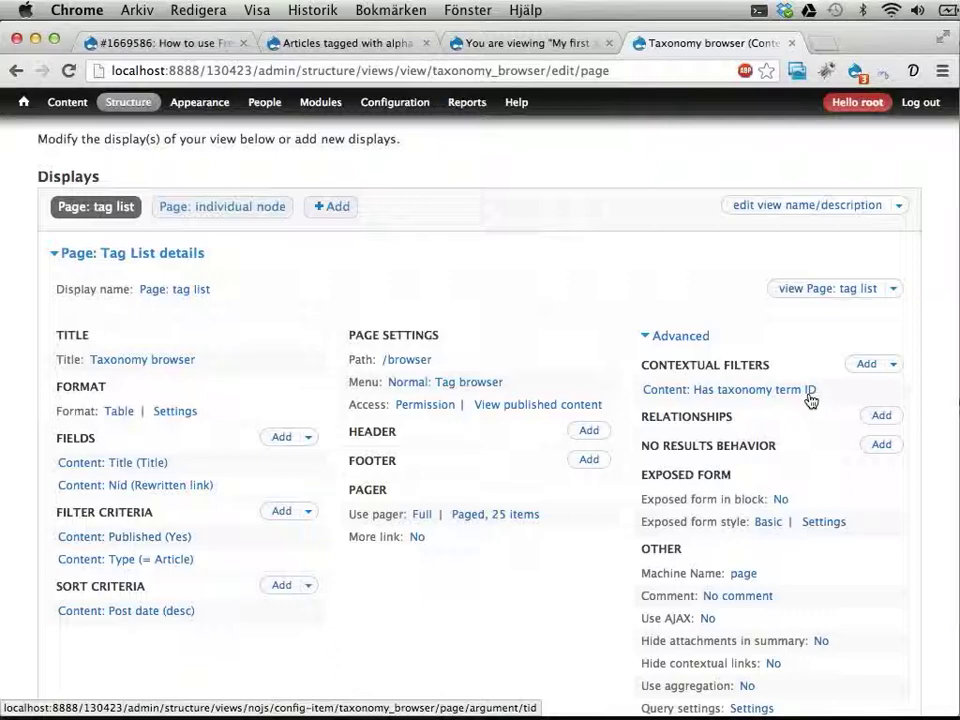
click(117, 489)
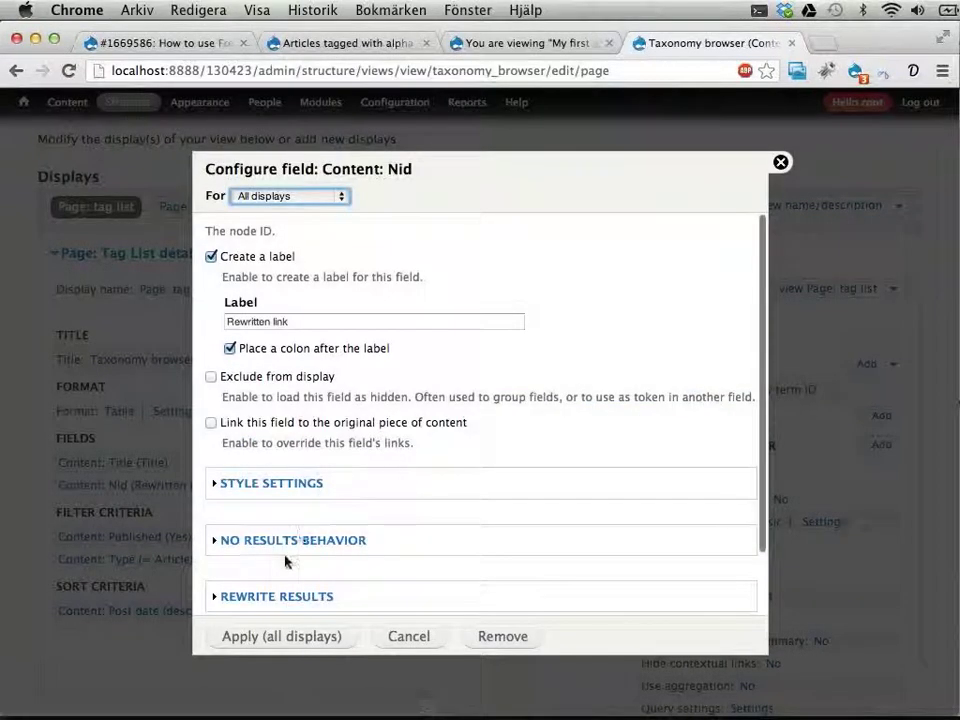
scroll(285, 562, down, 2)
click(279, 533)
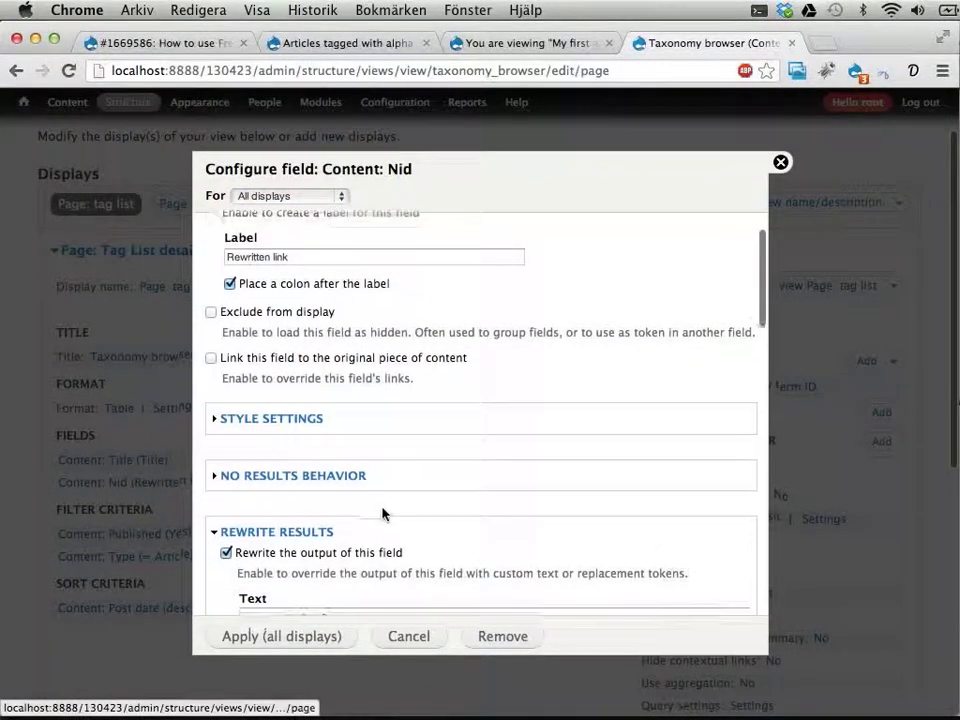
scroll(382, 514, down, 5)
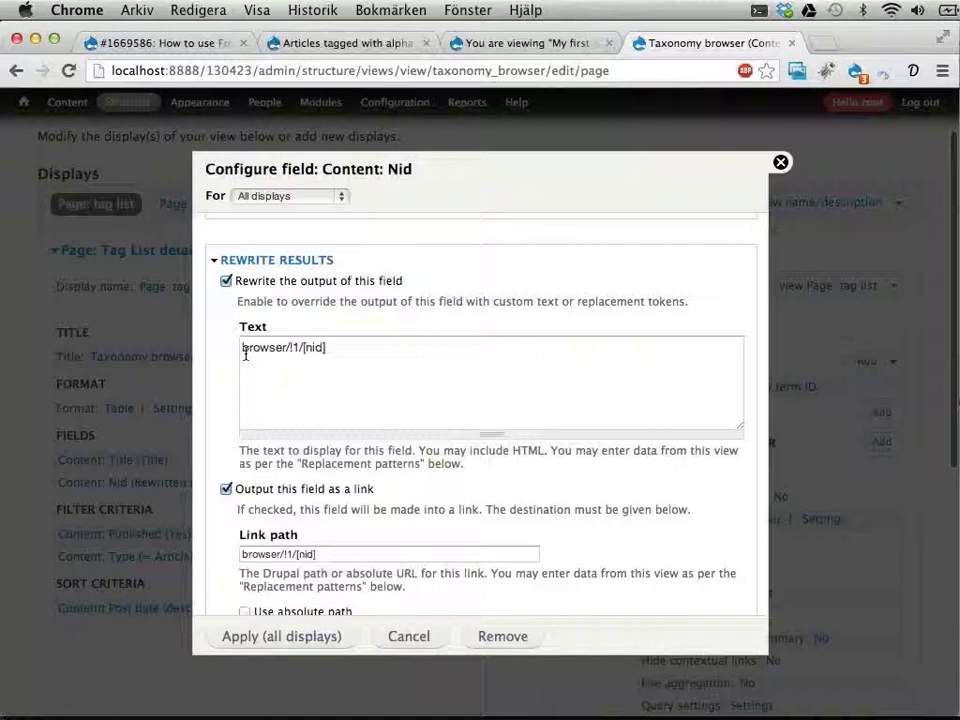
drag(290, 348, 301, 348)
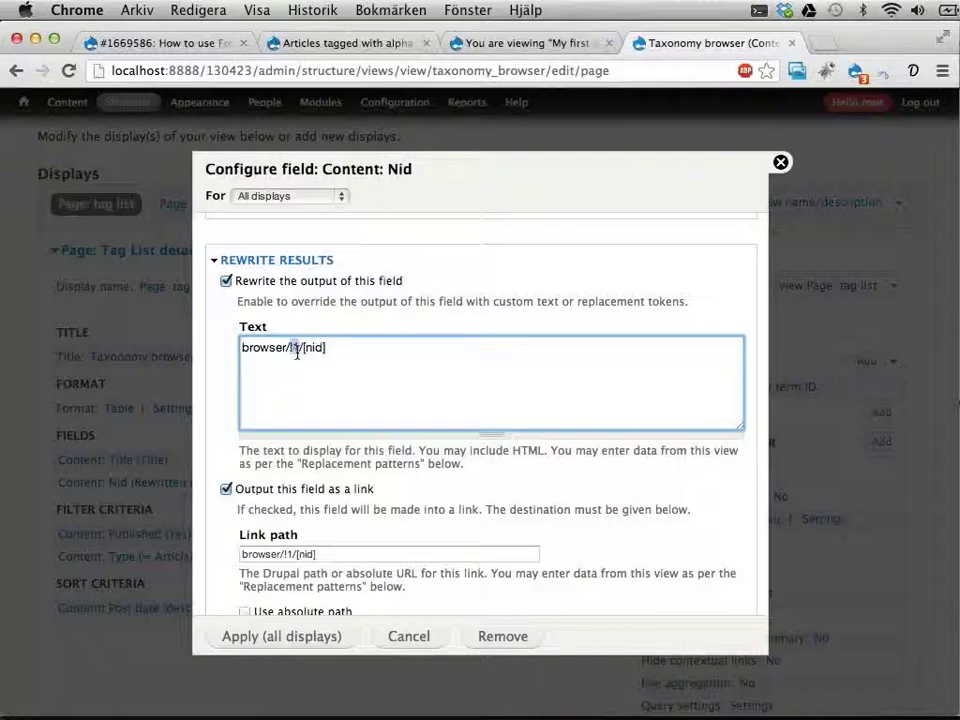
scroll(310, 355, down, 3)
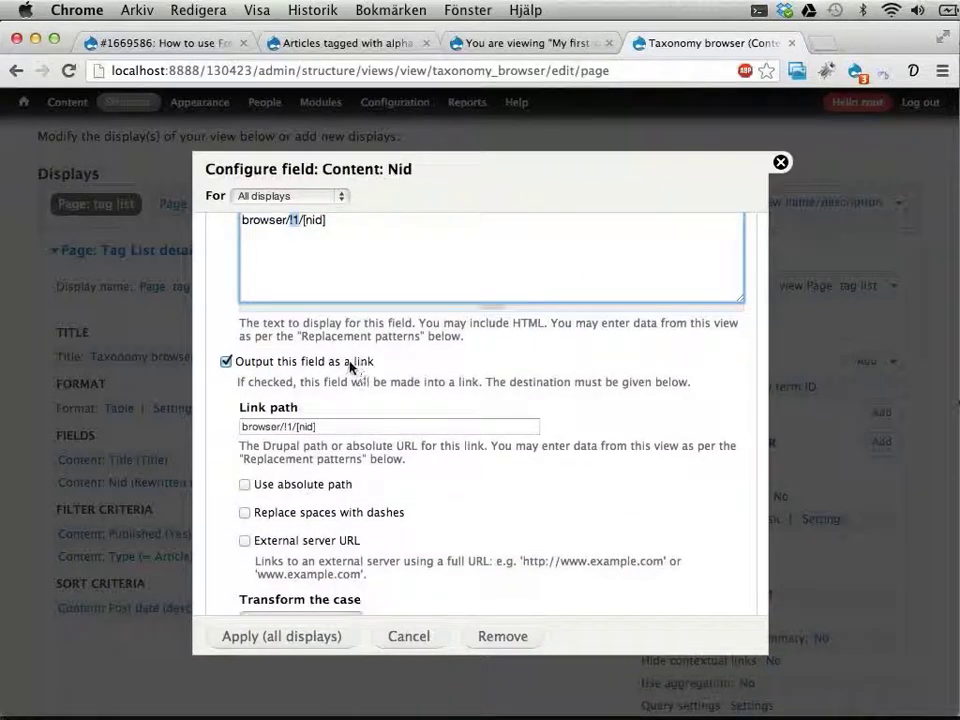
click(282, 427)
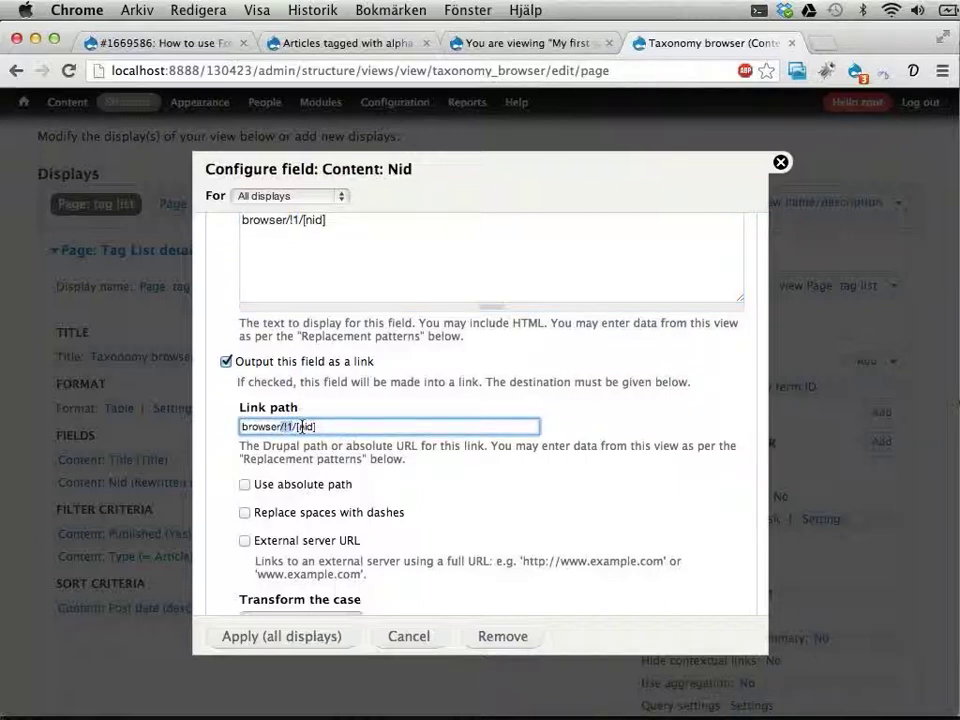
drag(297, 426, 329, 427)
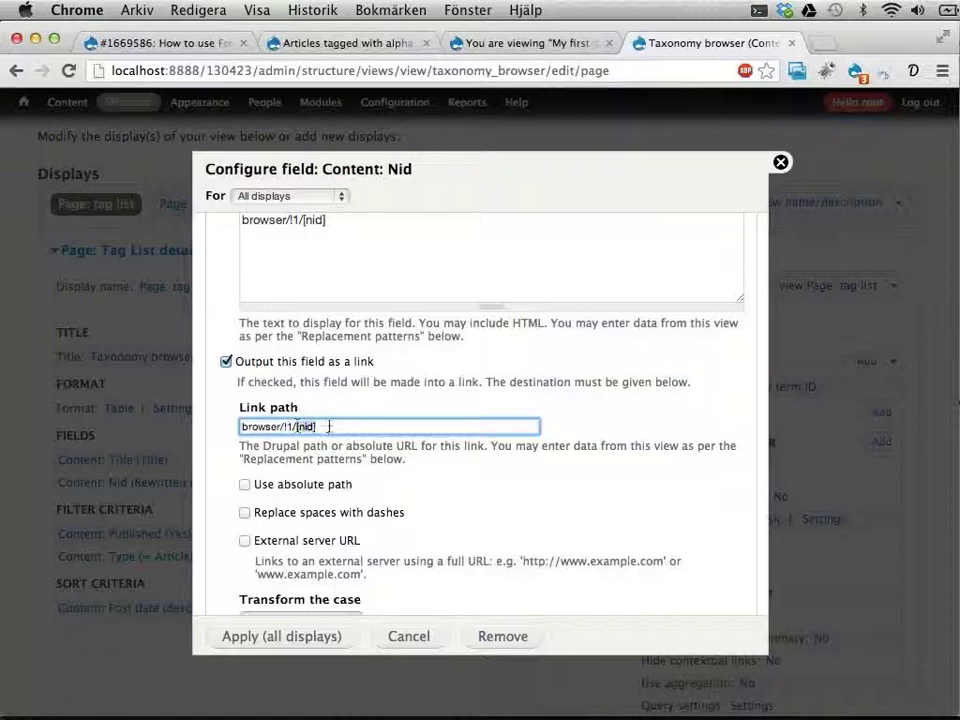
click(780, 163)
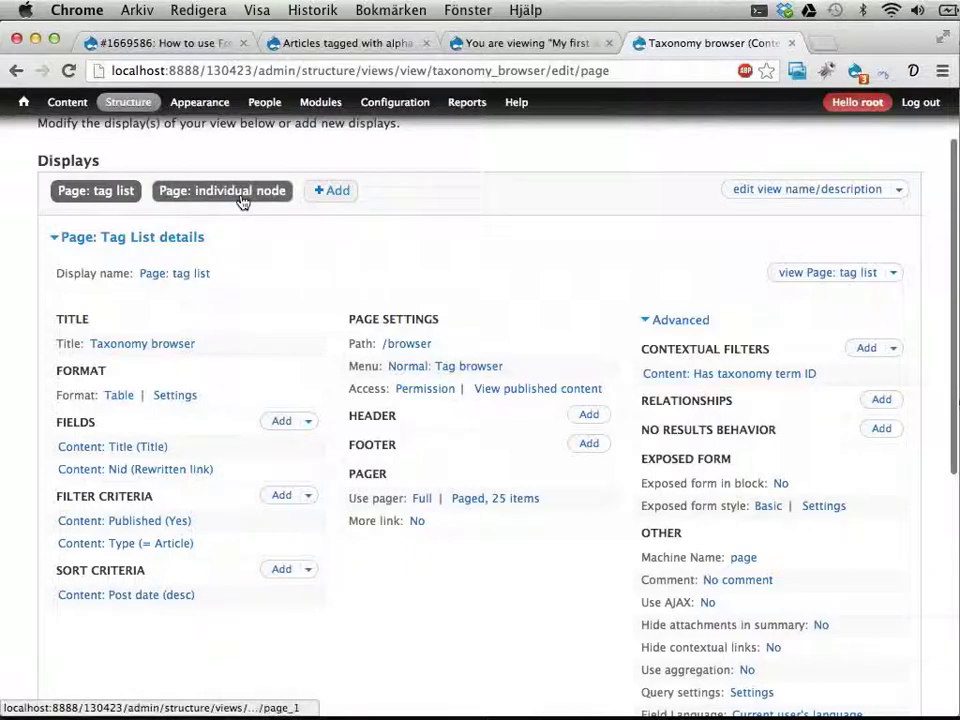
Step: Edit the 'Page: individual node' display (path /browser/%/%), briefly comparing it with My first article
click(241, 191)
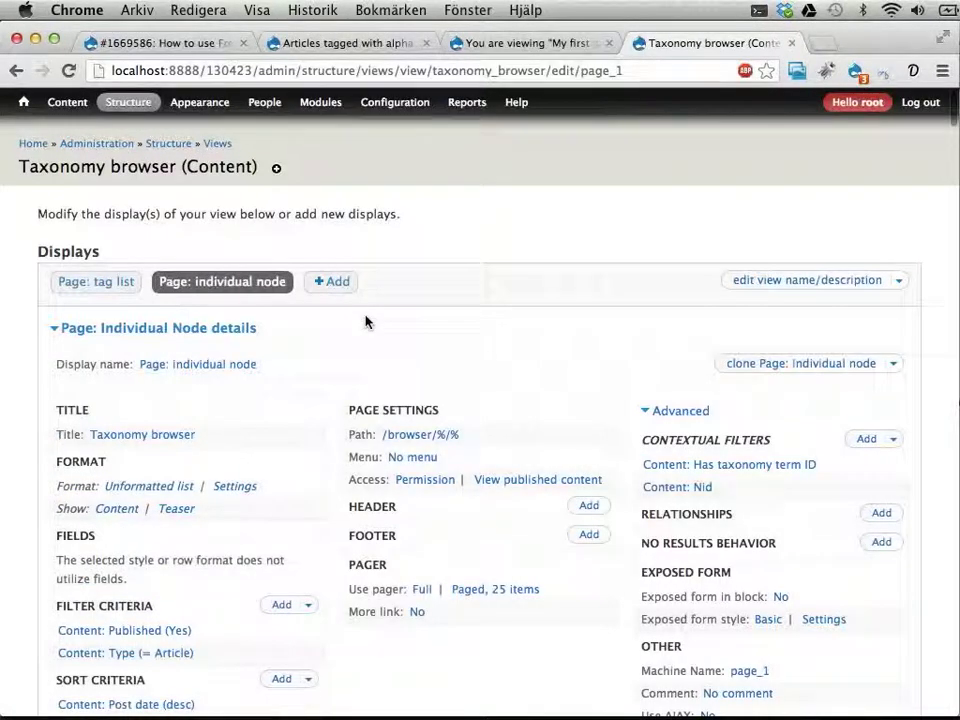
scroll(461, 369, down, 2)
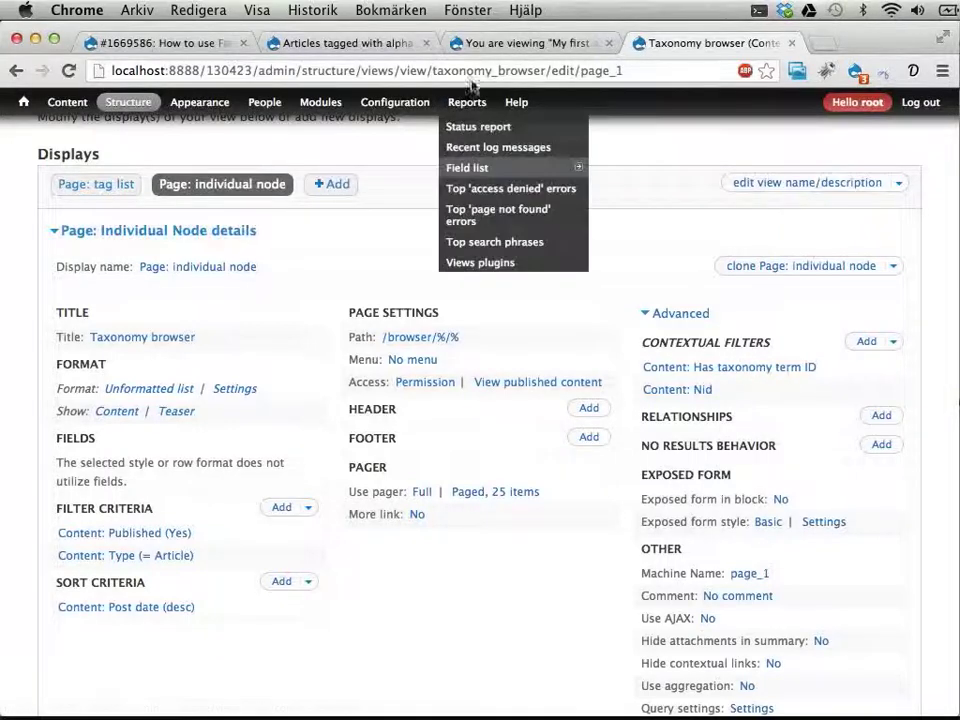
click(476, 46)
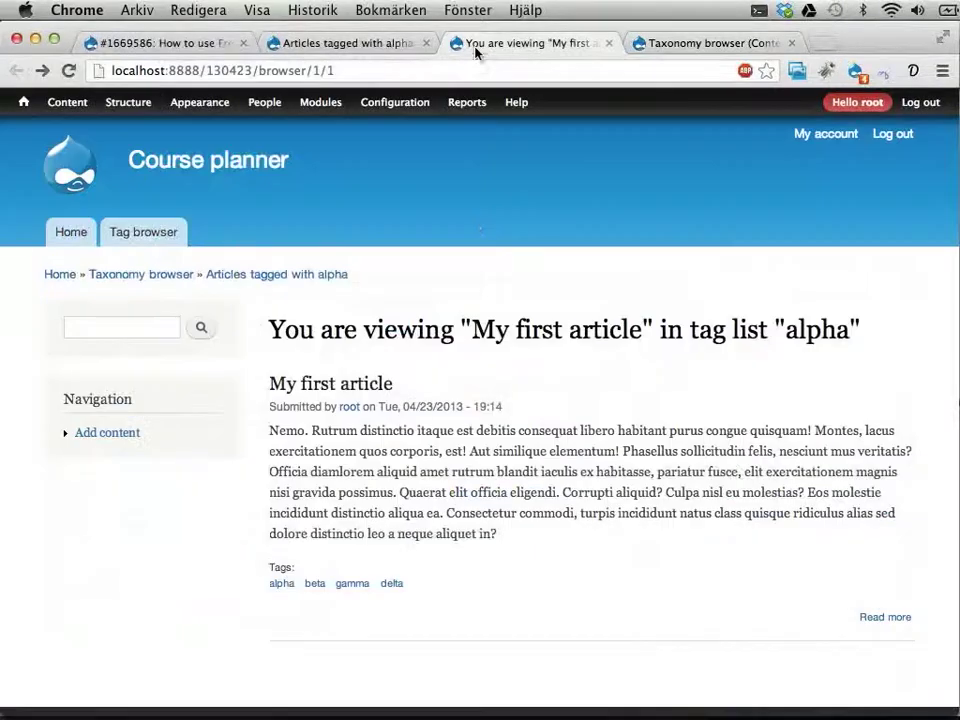
scroll(454, 405, down, 1)
scroll(455, 408, up, 1)
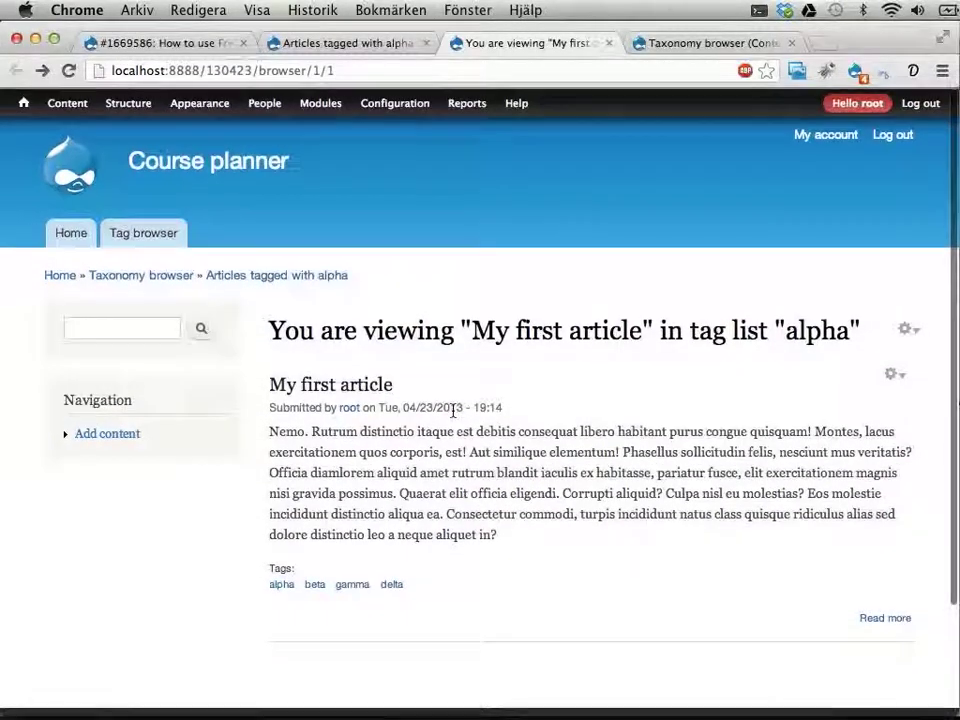
click(680, 46)
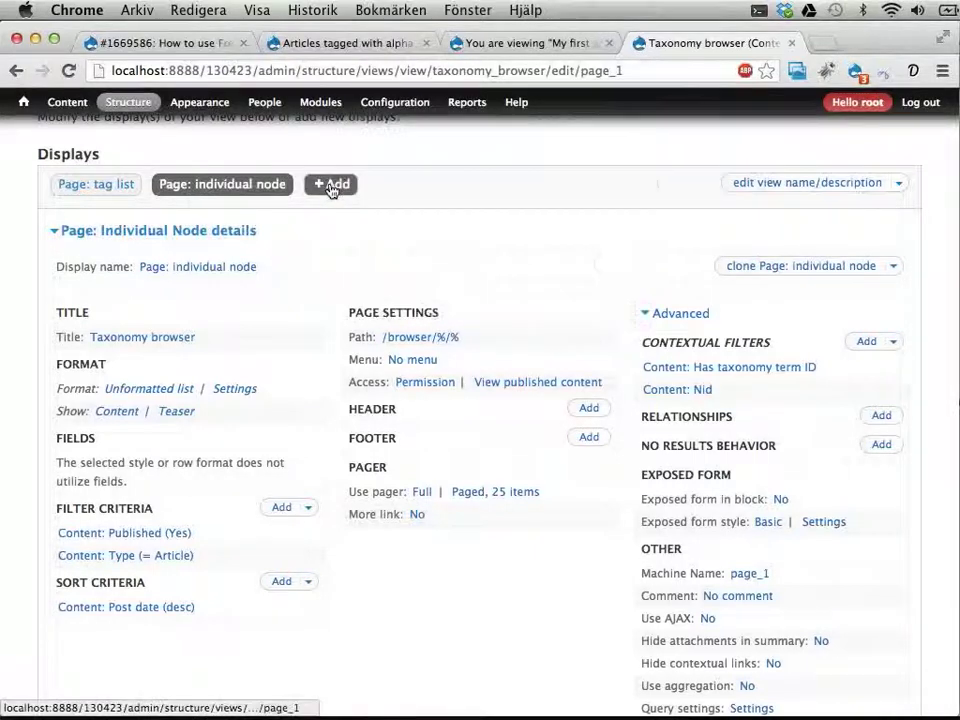
Step: Add a Pager block display (freepager_1) to the Taxonomy browser view
click(333, 185)
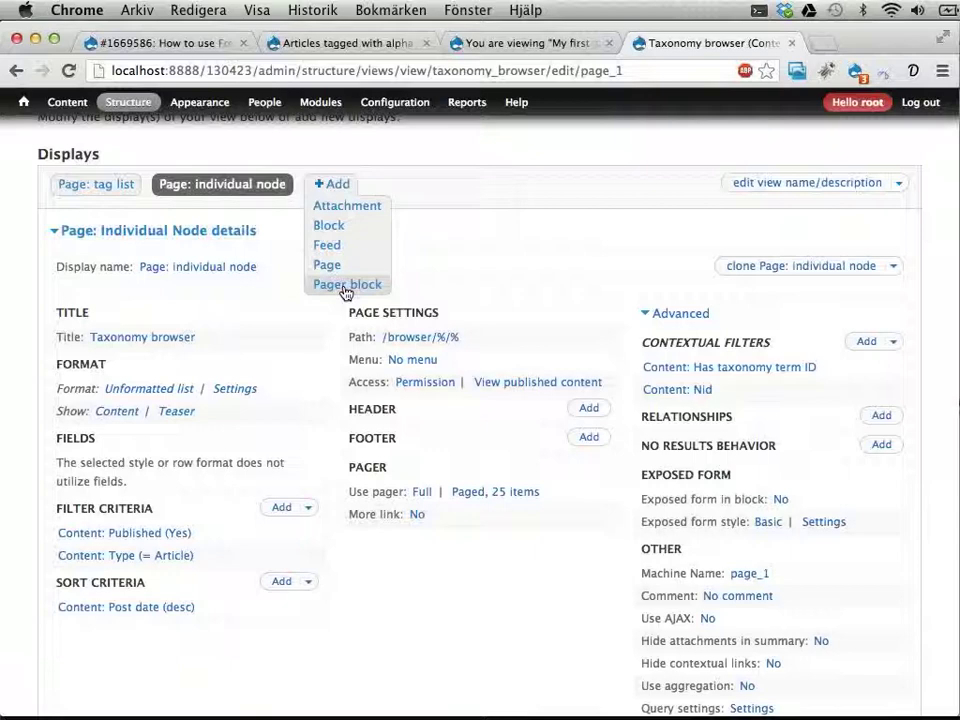
click(347, 285)
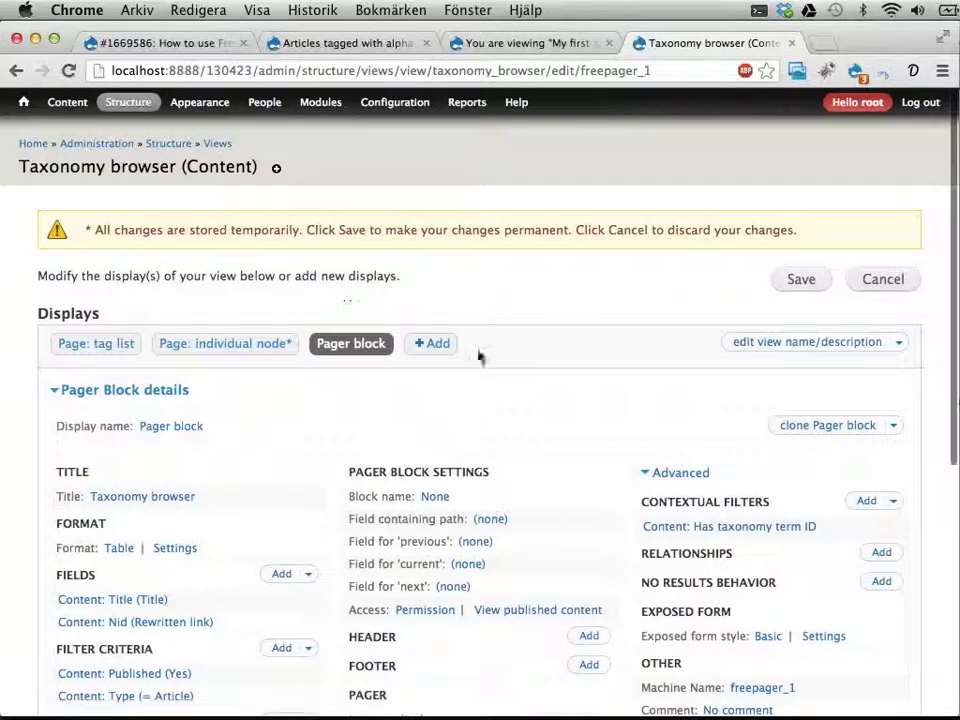
scroll(574, 461, down, 3)
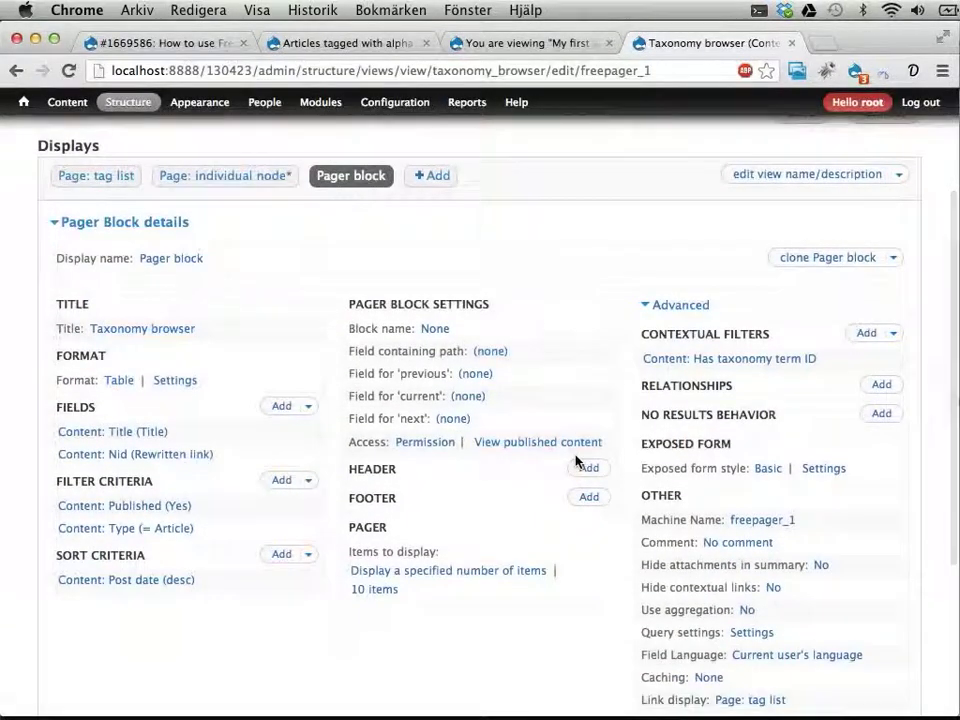
click(506, 43)
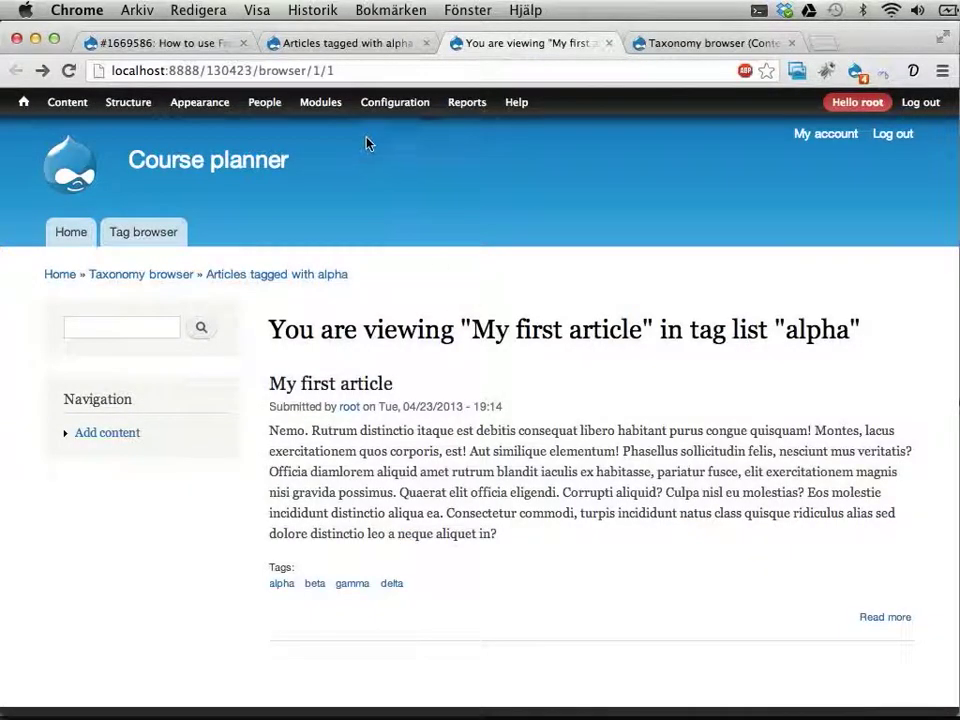
drag(258, 70, 348, 72)
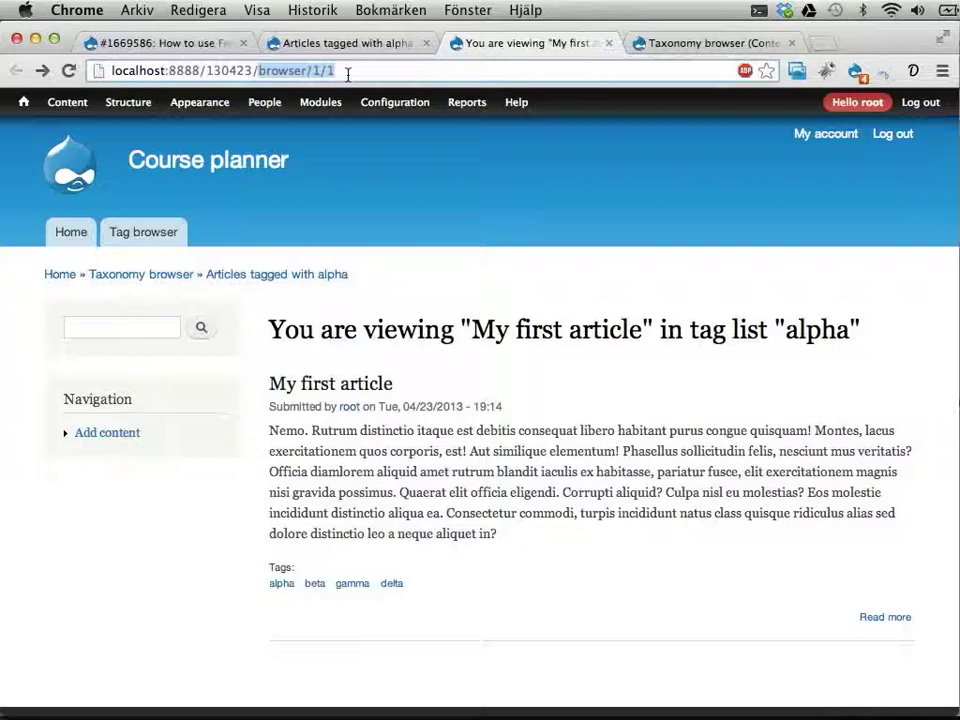
click(340, 43)
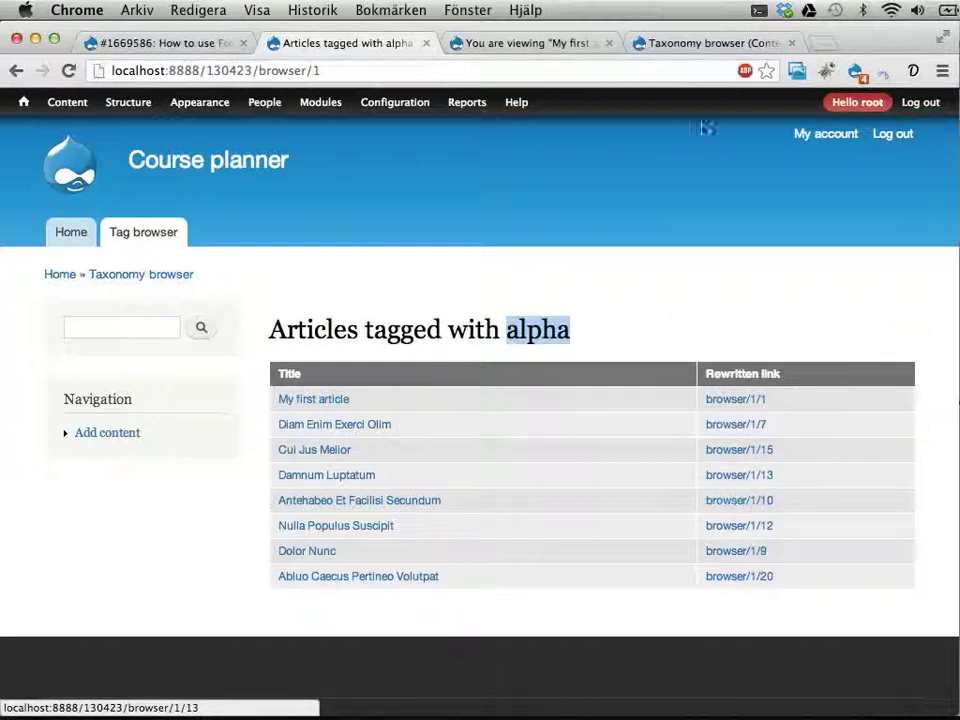
click(692, 46)
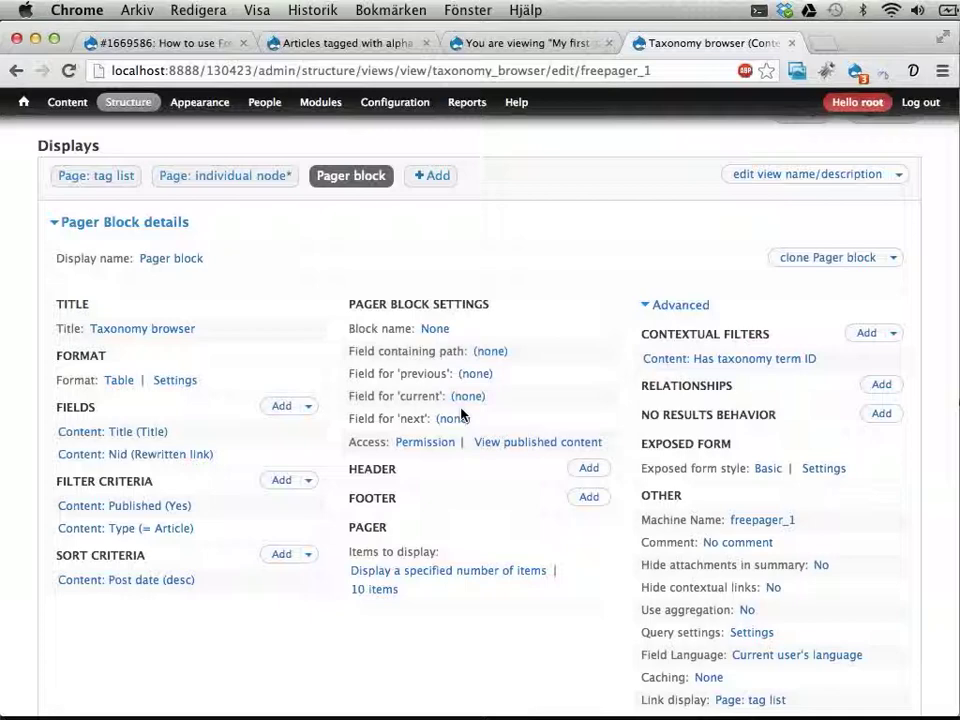
Step: Enter 'Tag browser pager' as the pager block's admin description and apply it
click(435, 330)
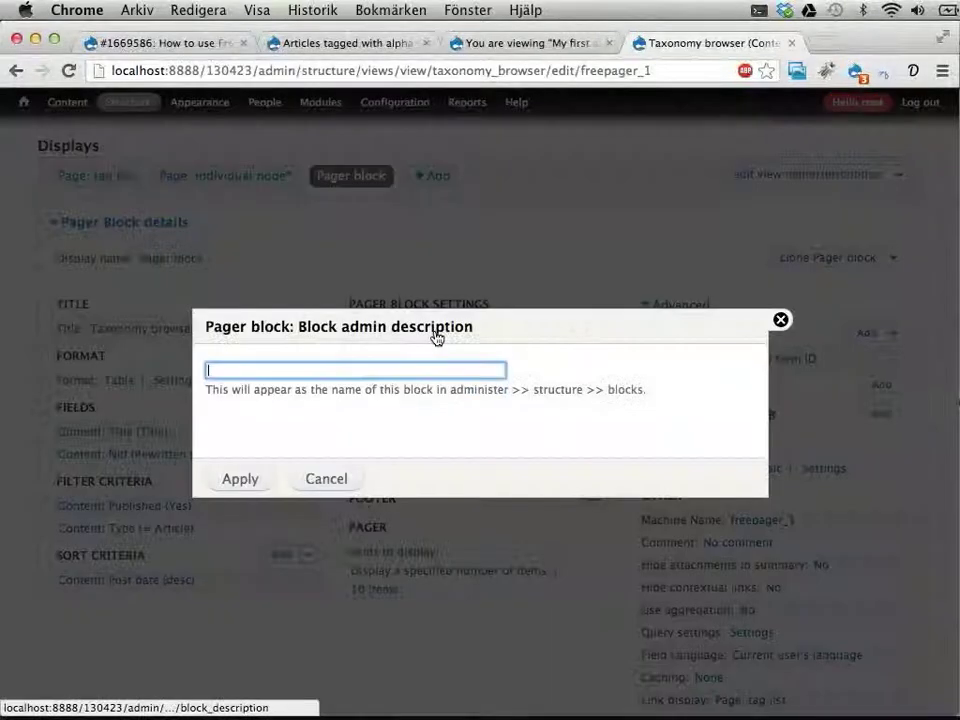
text(Tag browser)
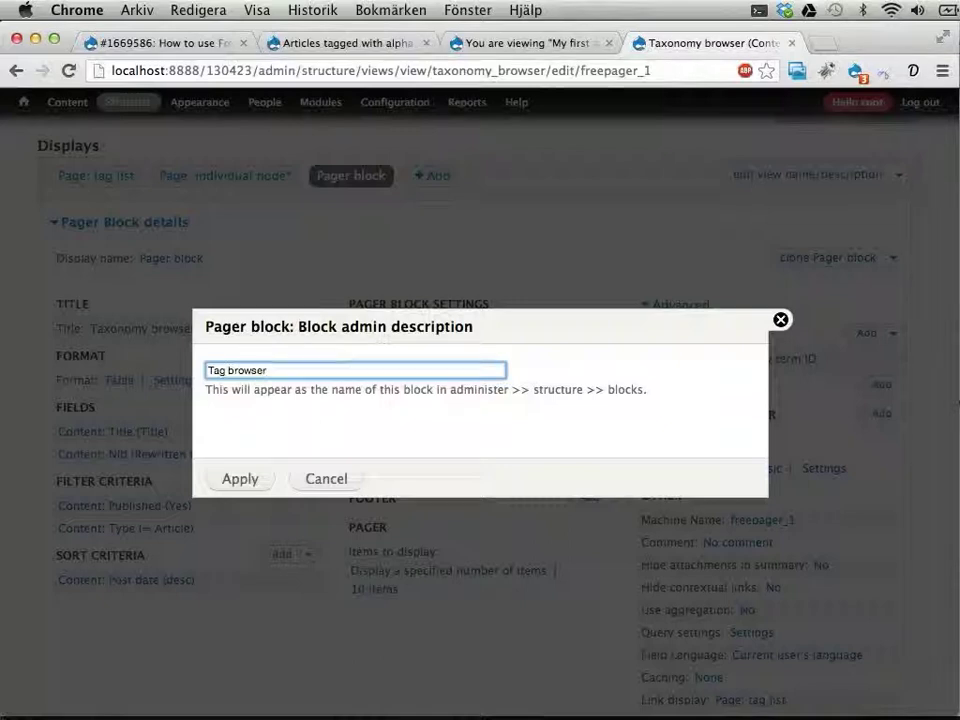
key(BackSpace)
key(BackSpace)
key(BackSpace)
key(BackSpace)
key(BackSpace)
key(BackSpace)
key(BackSpace)
text(pager)
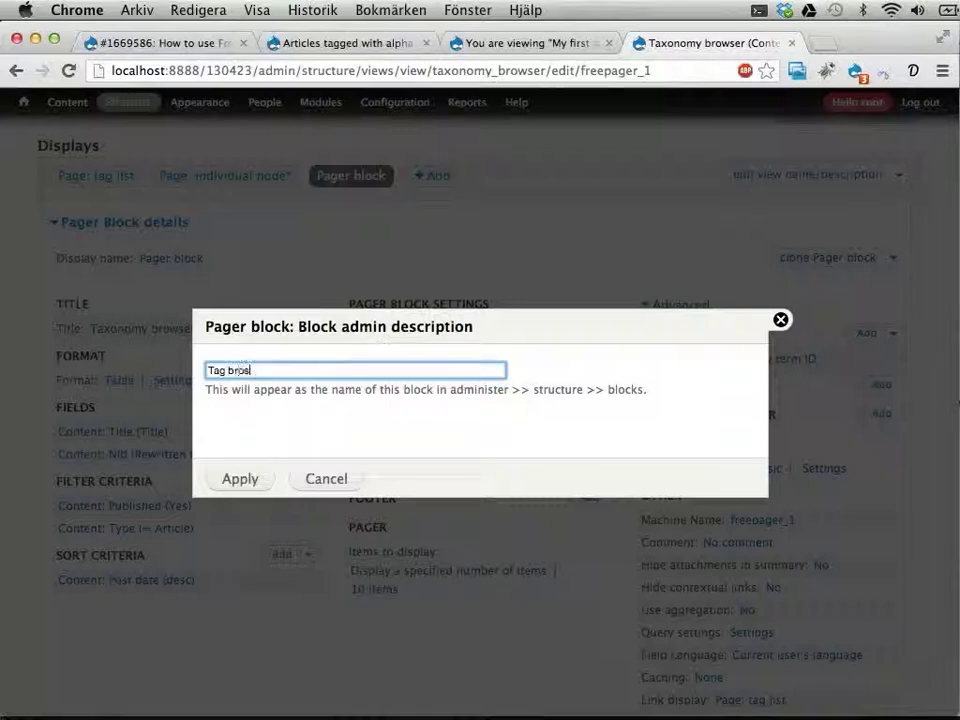
text(pager)
key(Tab)
key(Return)
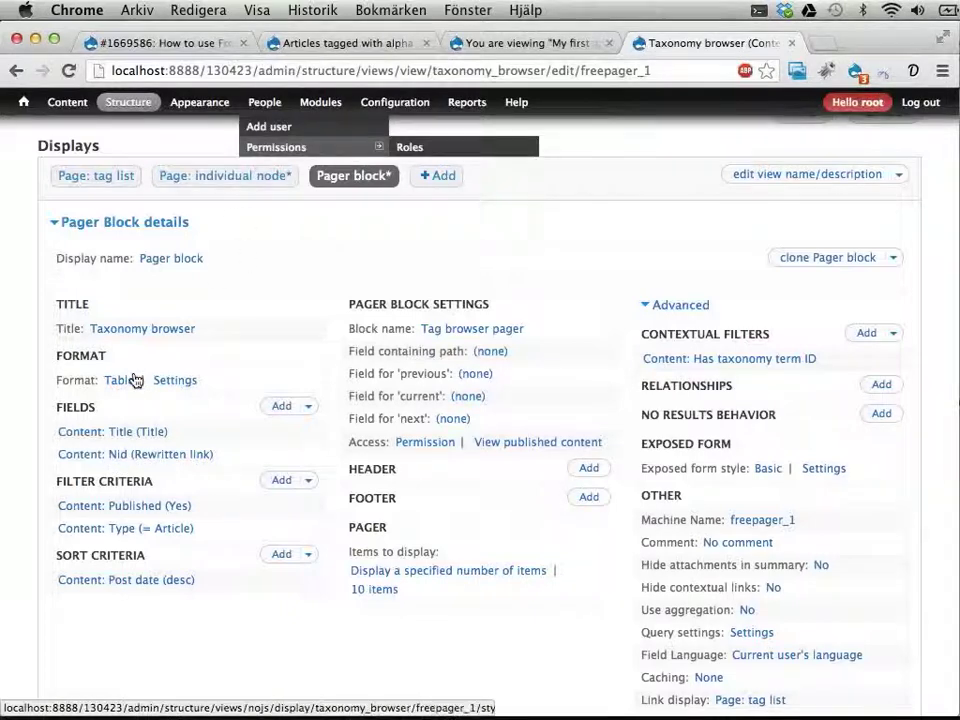
Step: Override the Nid field for this pager display only: no label, not output as a link
click(121, 456)
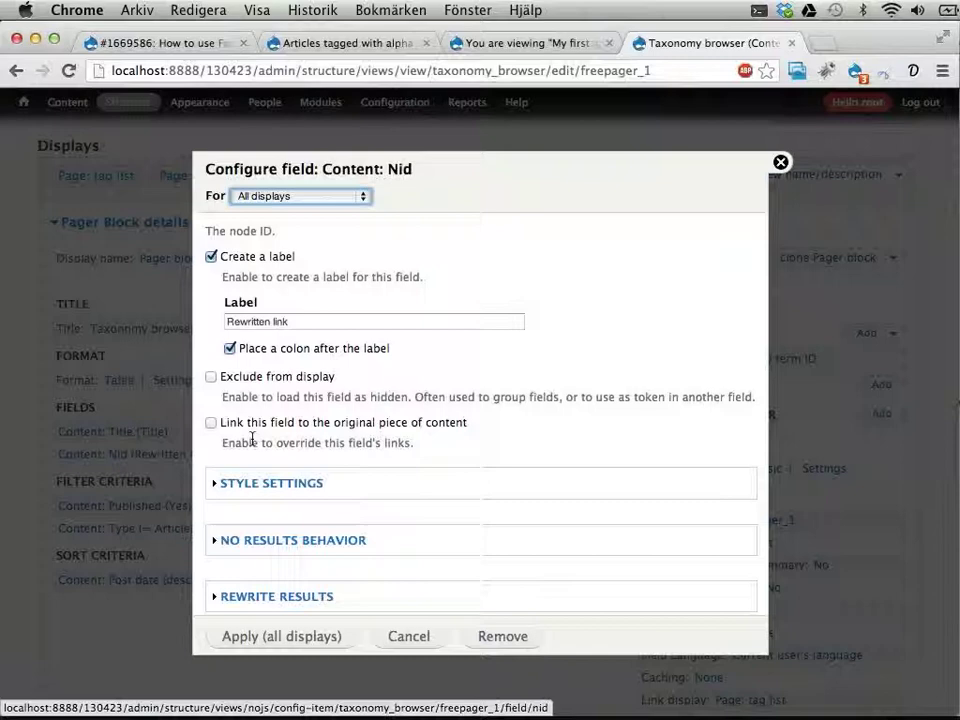
scroll(394, 450, down, 3)
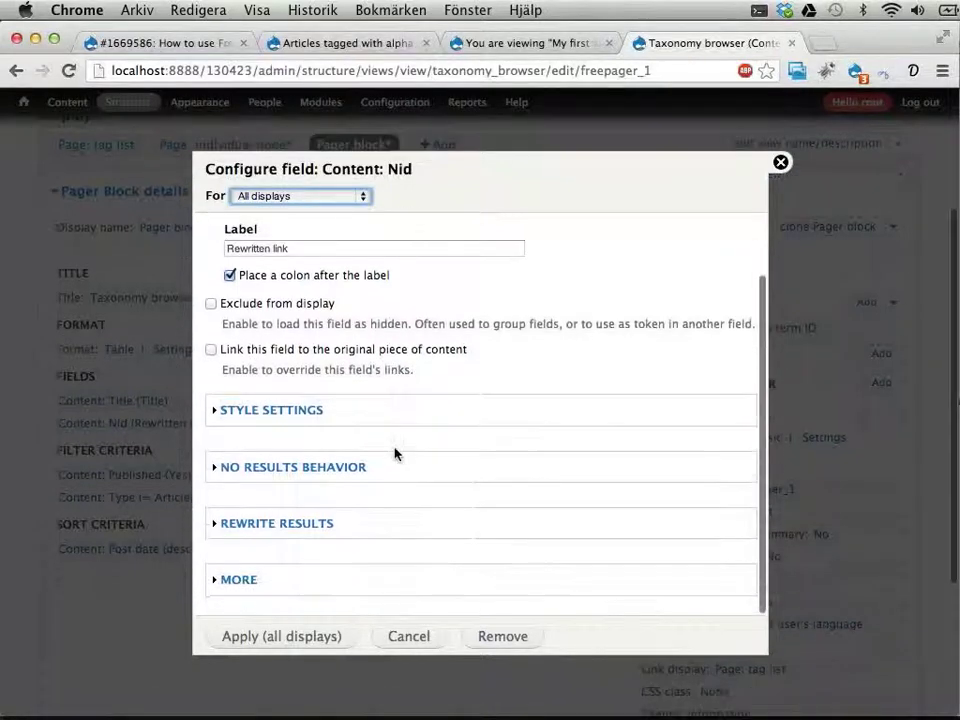
scroll(394, 452, up, 3)
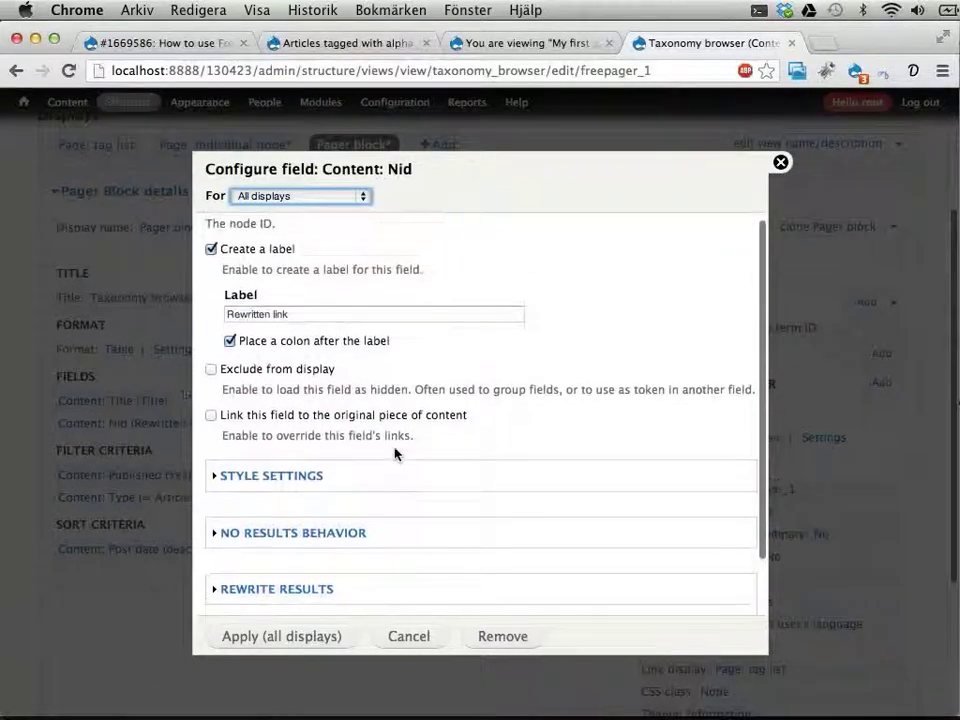
click(268, 256)
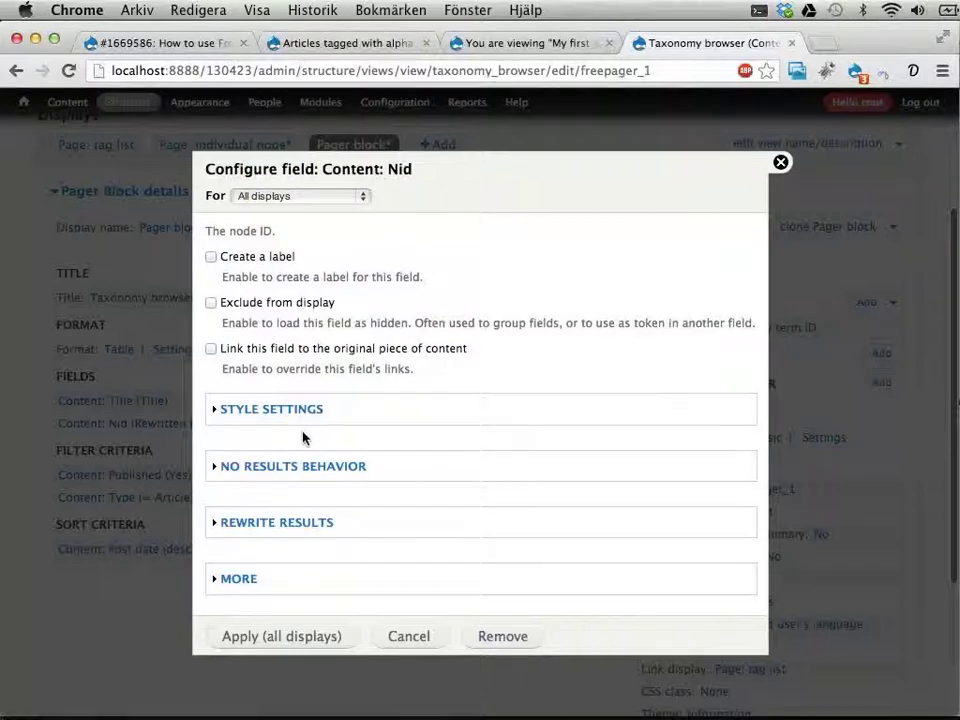
click(276, 525)
scroll(350, 500, down, 5)
scroll(360, 503, down, 2)
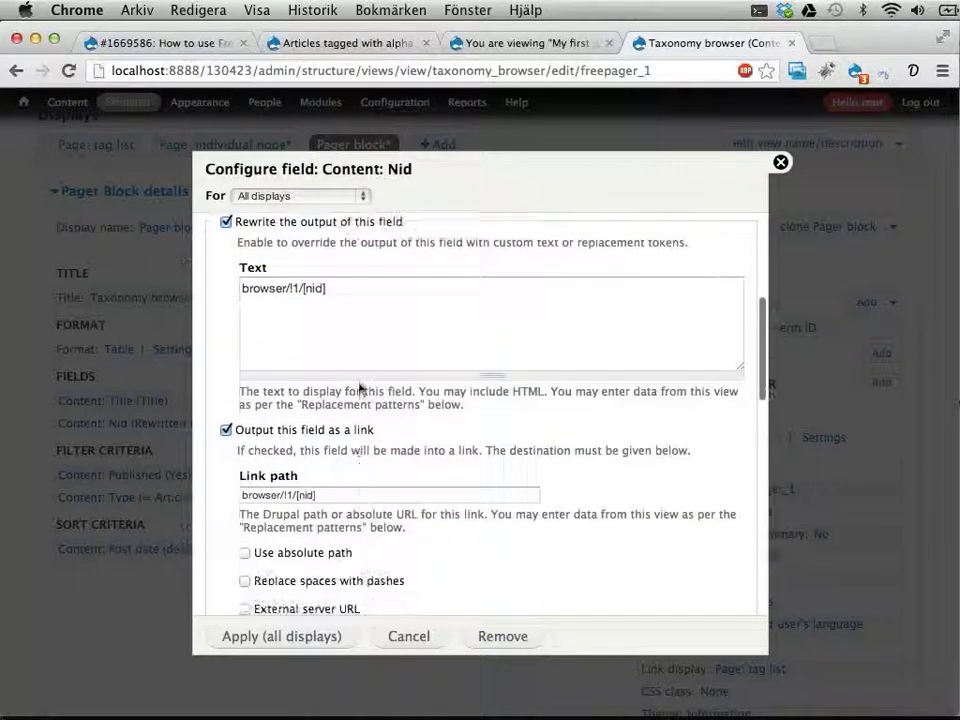
click(364, 431)
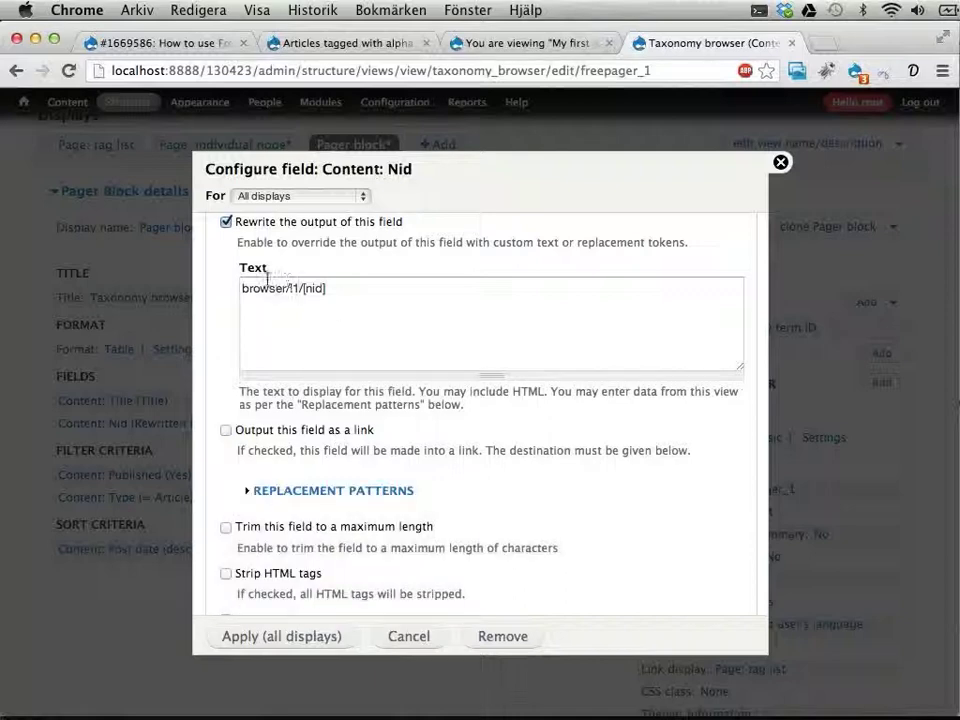
click(292, 196)
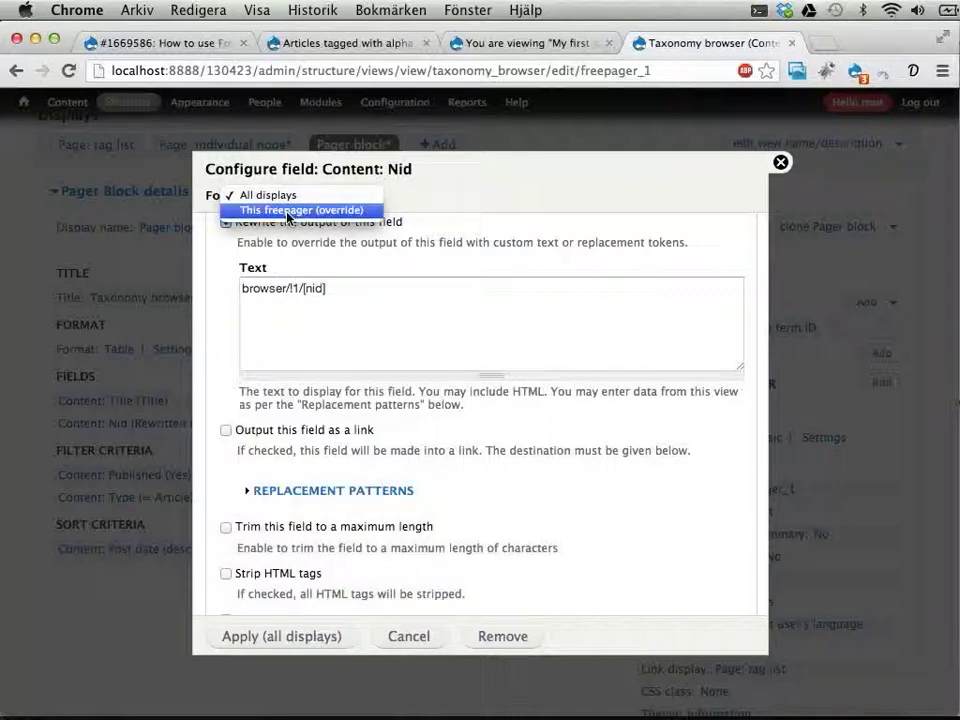
click(288, 208)
click(253, 638)
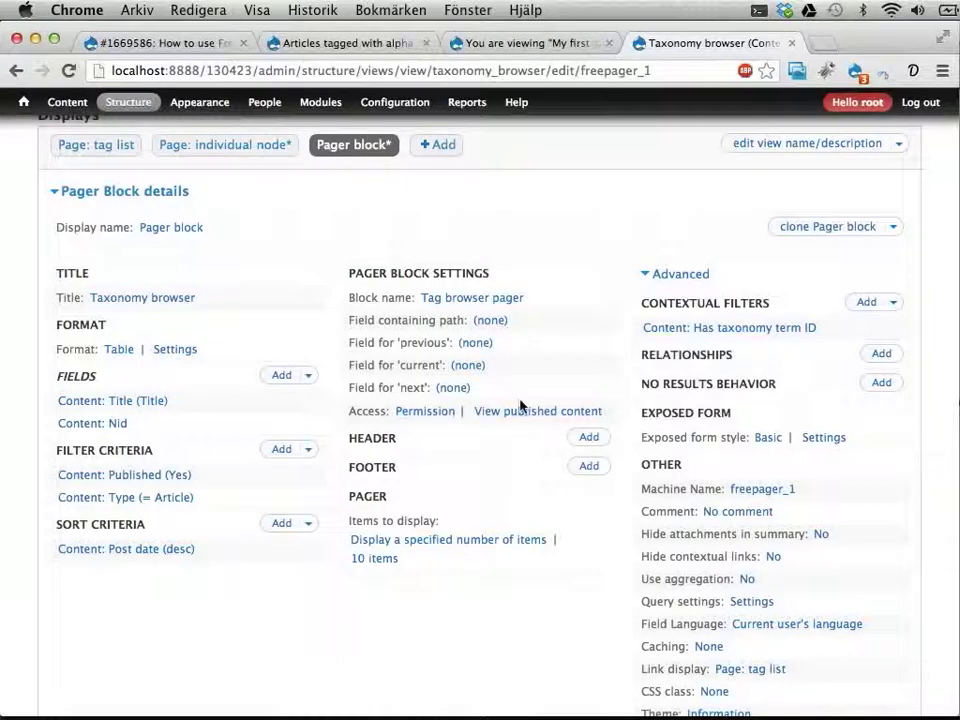
Step: Set the pager block's field containing path to Content: Nid
click(491, 328)
click(285, 371)
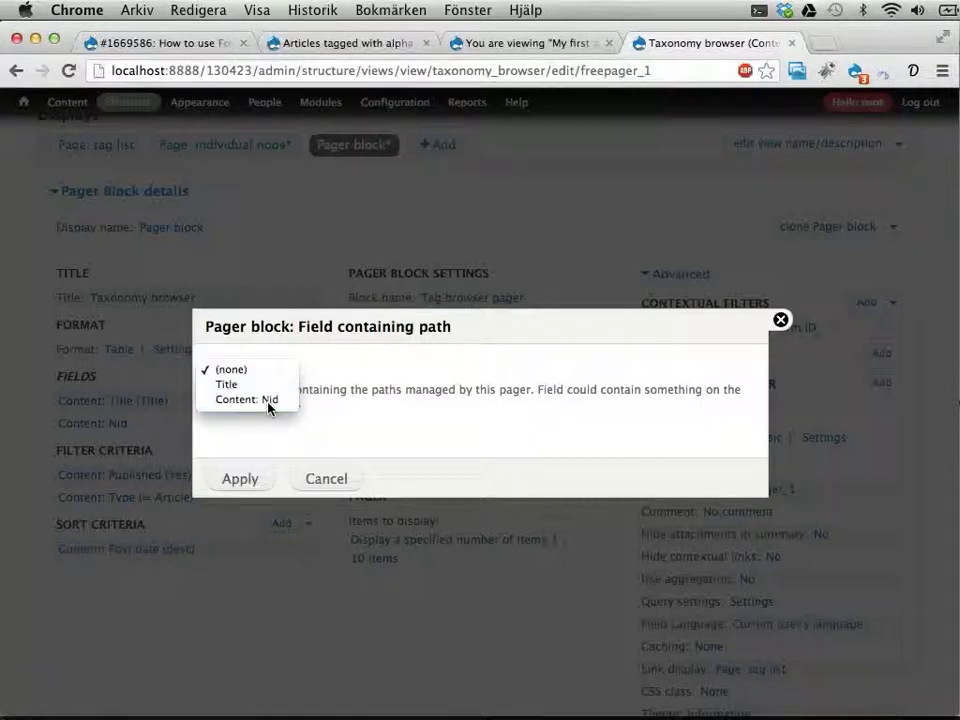
click(270, 404)
click(249, 478)
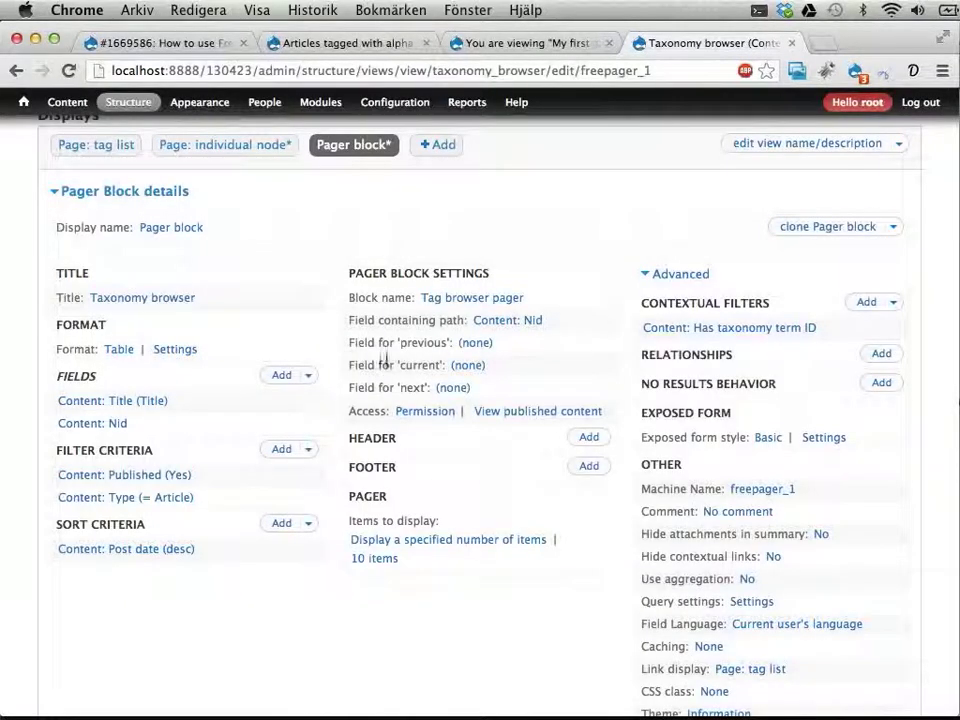
Step: Use Title as the field for both the 'previous' and 'next' links
click(476, 343)
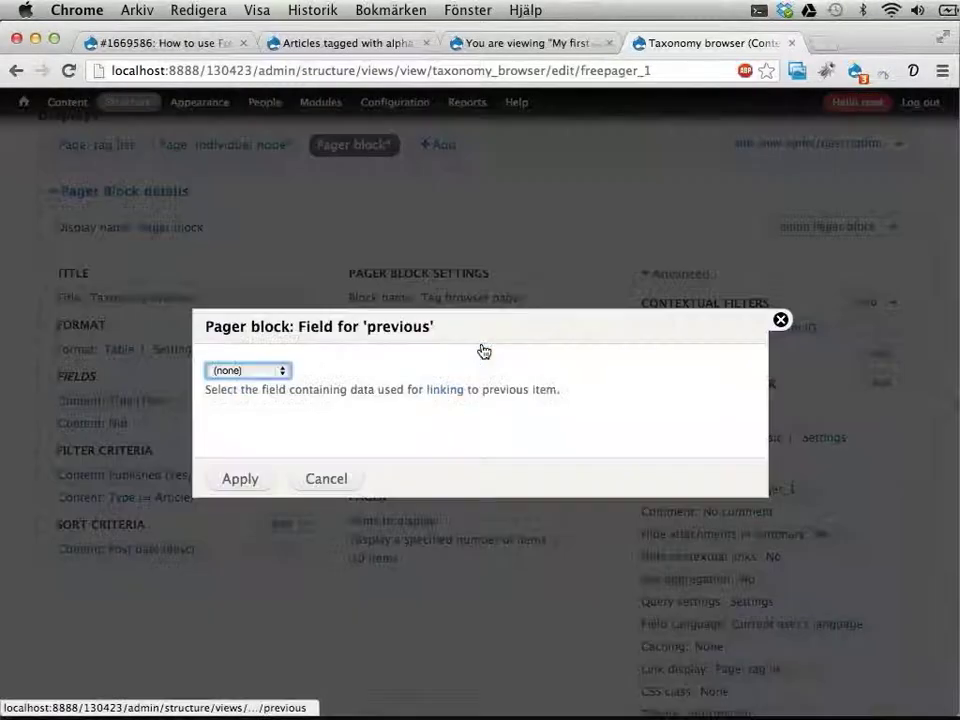
click(270, 371)
click(266, 389)
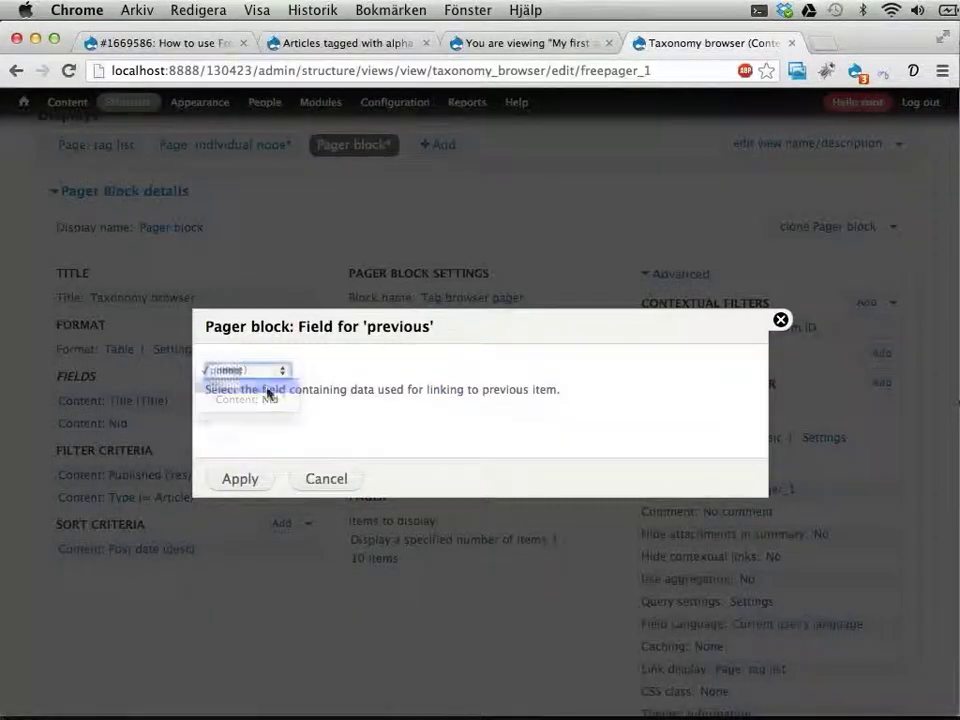
click(238, 478)
click(455, 388)
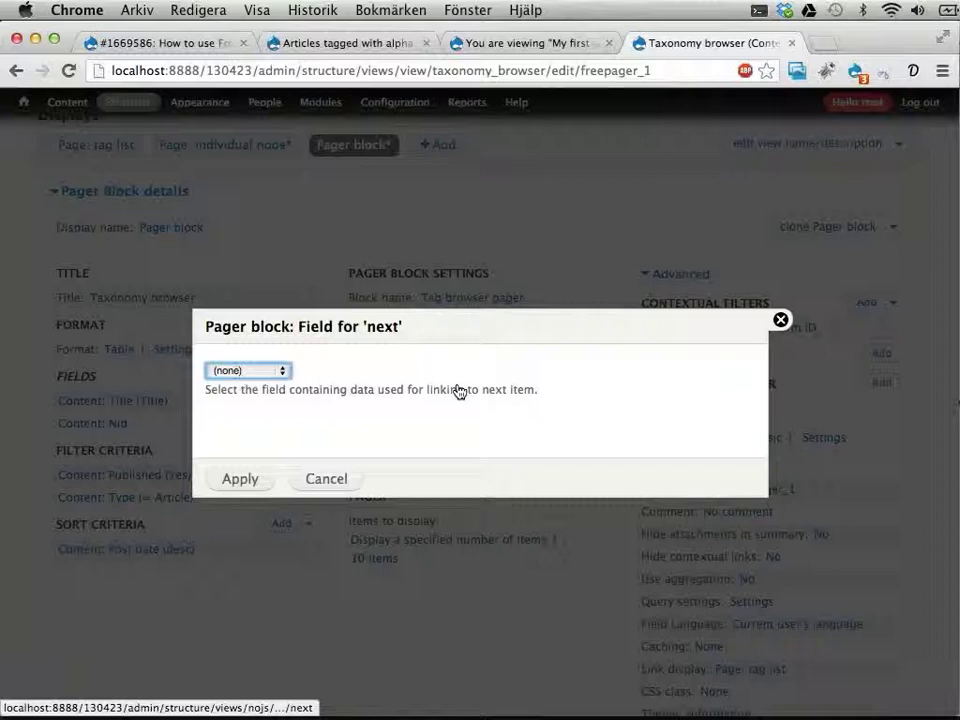
click(274, 378)
click(273, 386)
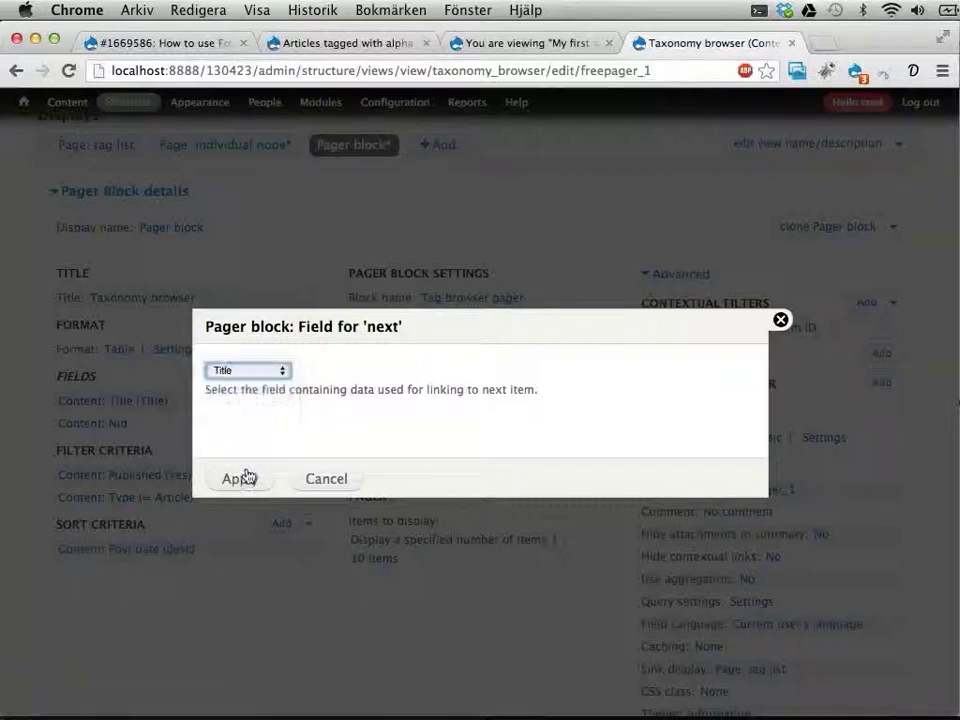
click(246, 479)
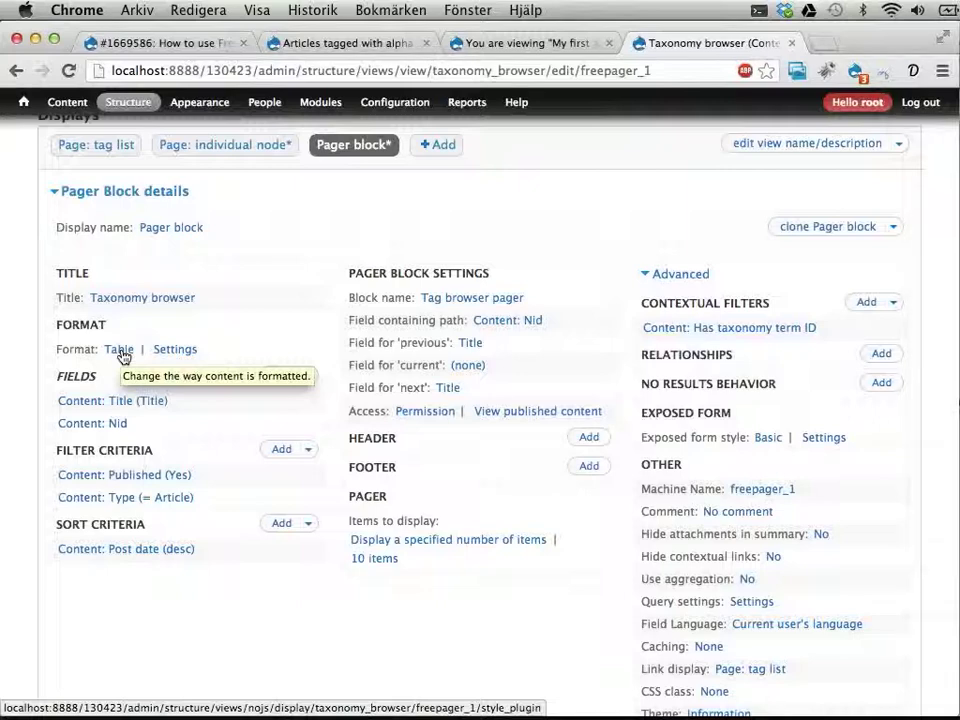
Step: Make the 'Has taxonomy term ID' filter default to the raw URL value, path component 2
click(747, 332)
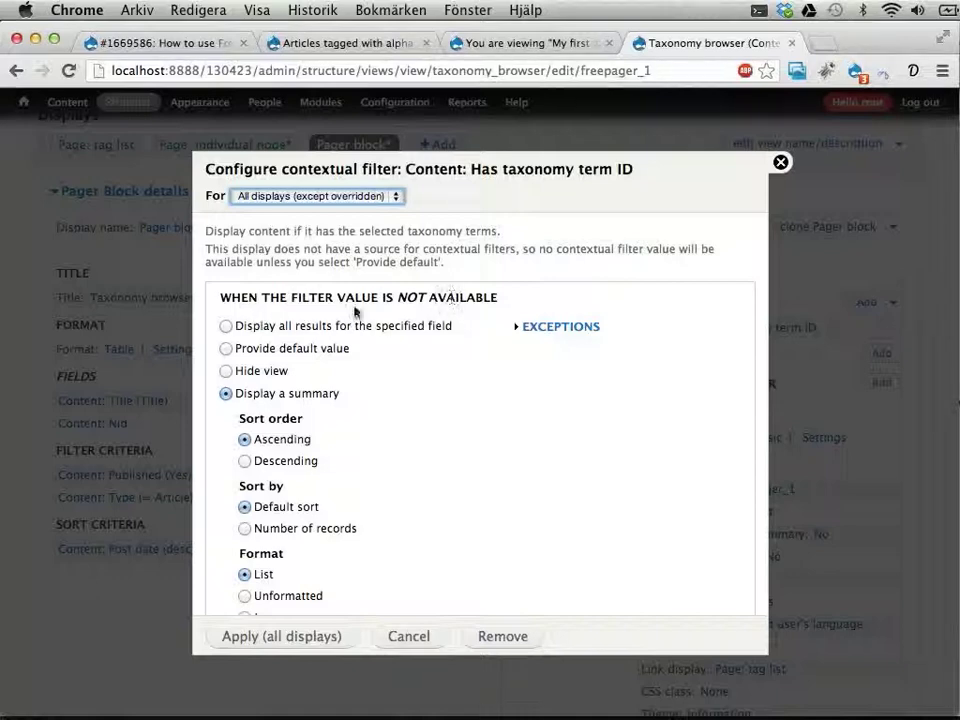
click(226, 349)
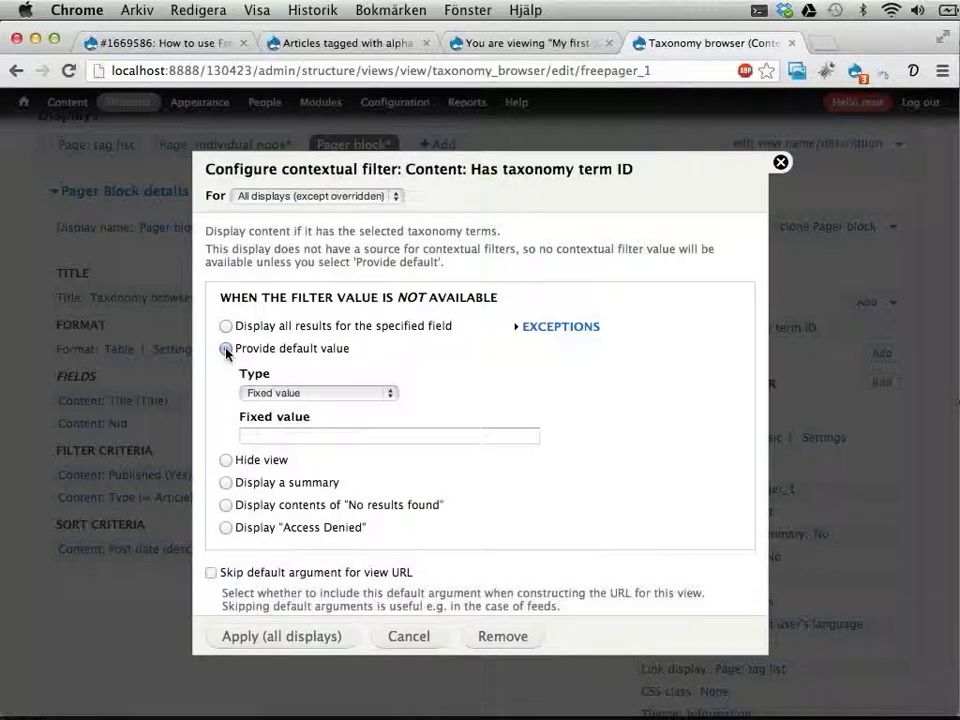
click(268, 393)
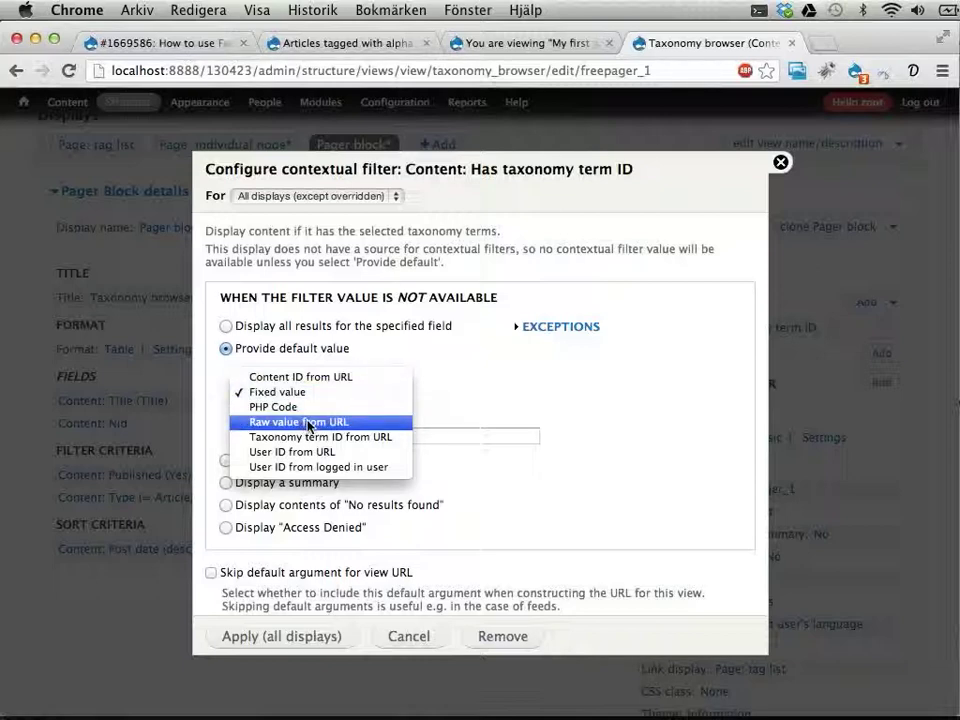
click(309, 422)
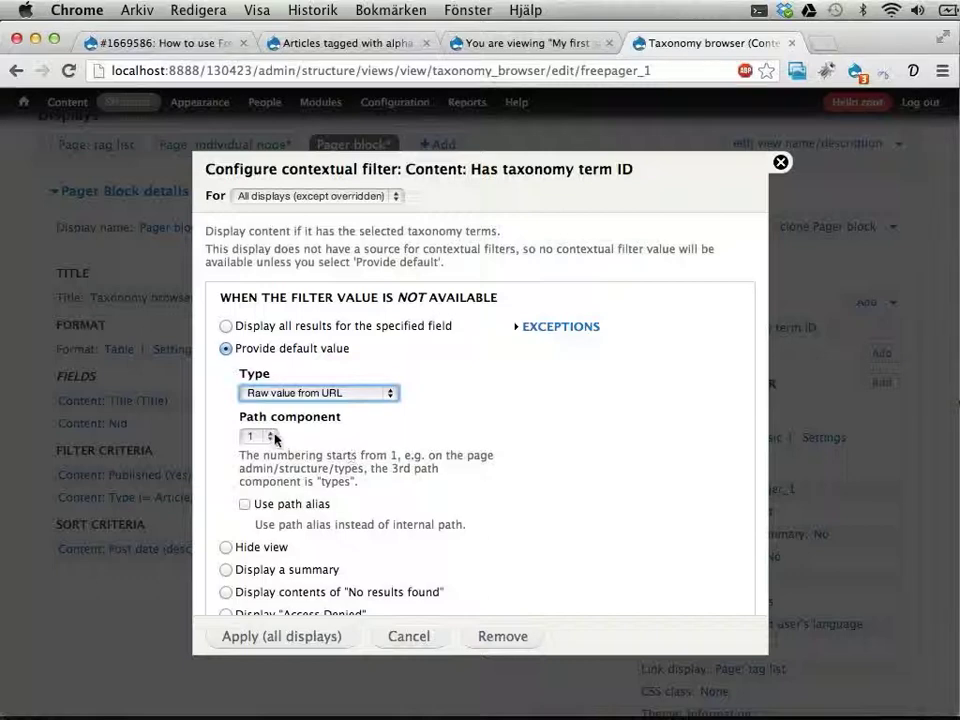
click(266, 437)
click(256, 450)
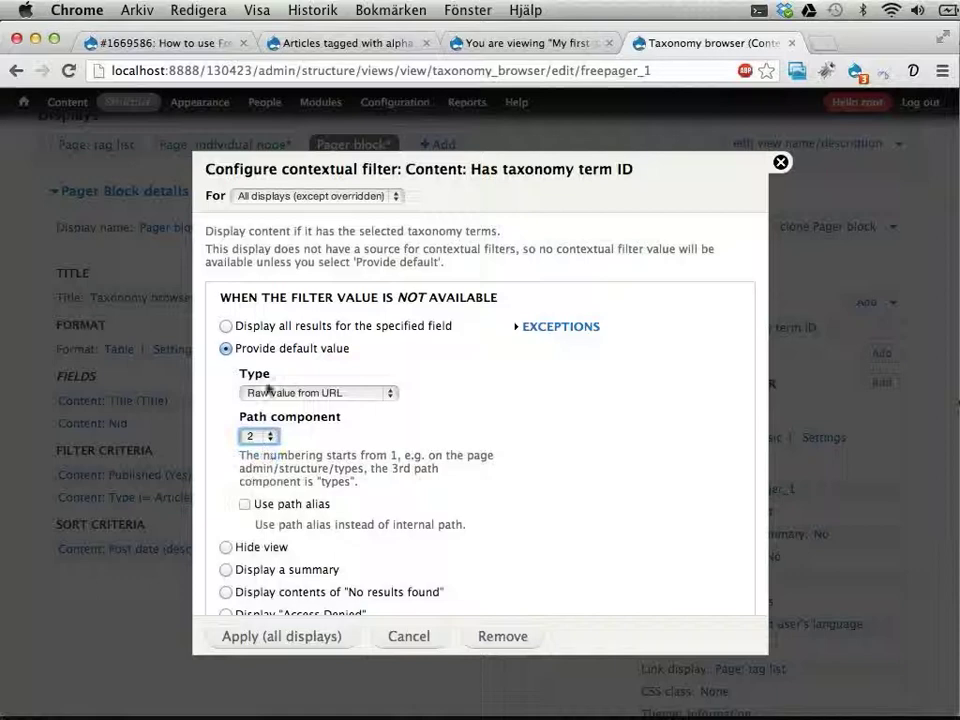
click(515, 43)
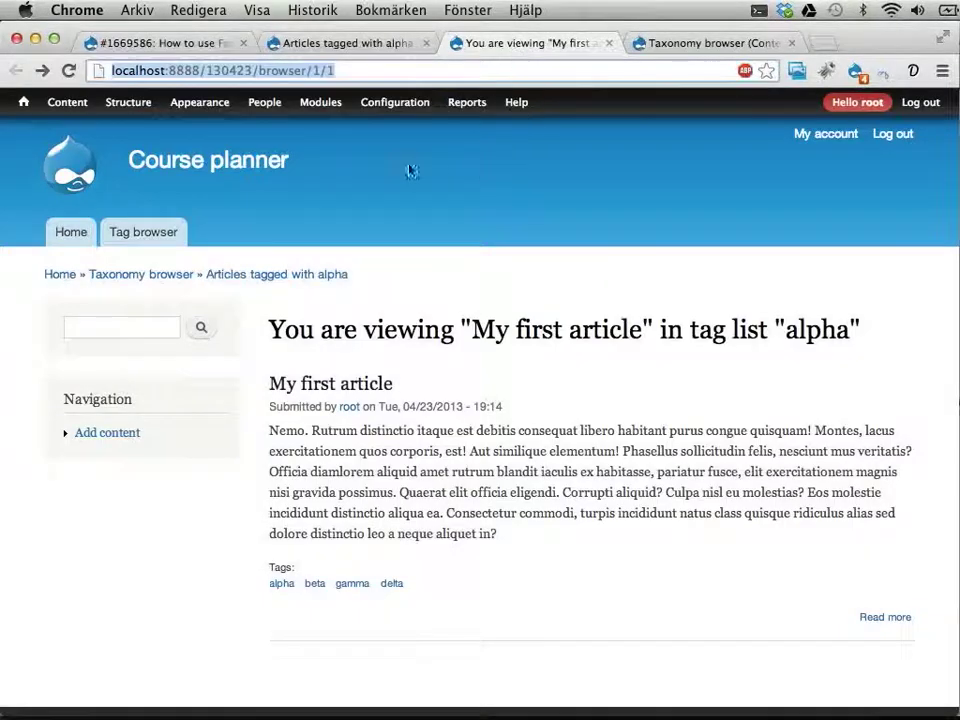
click(314, 71)
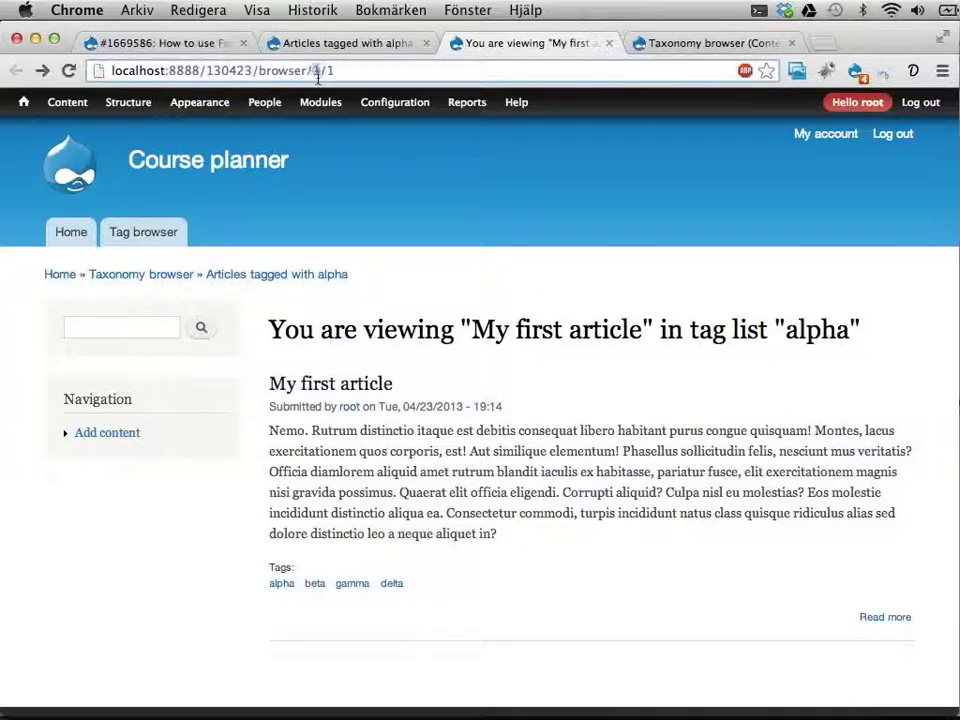
double_click(316, 71)
click(677, 45)
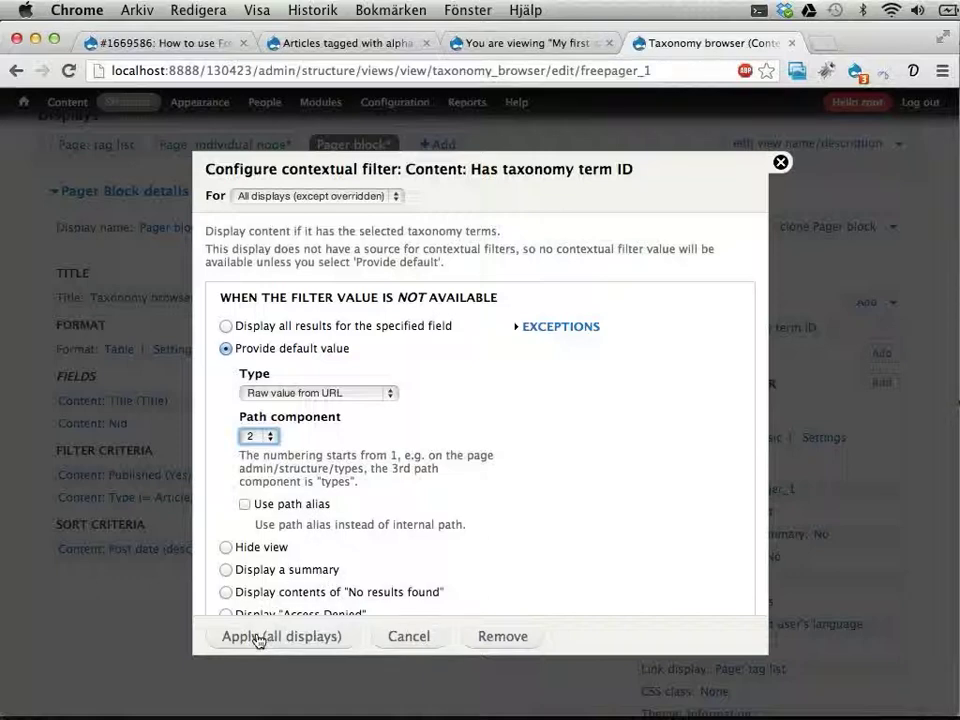
Step: Turn off Override title on the pager block's taxonomy term filter and apply it to 'This freepager (override)' only
click(345, 43)
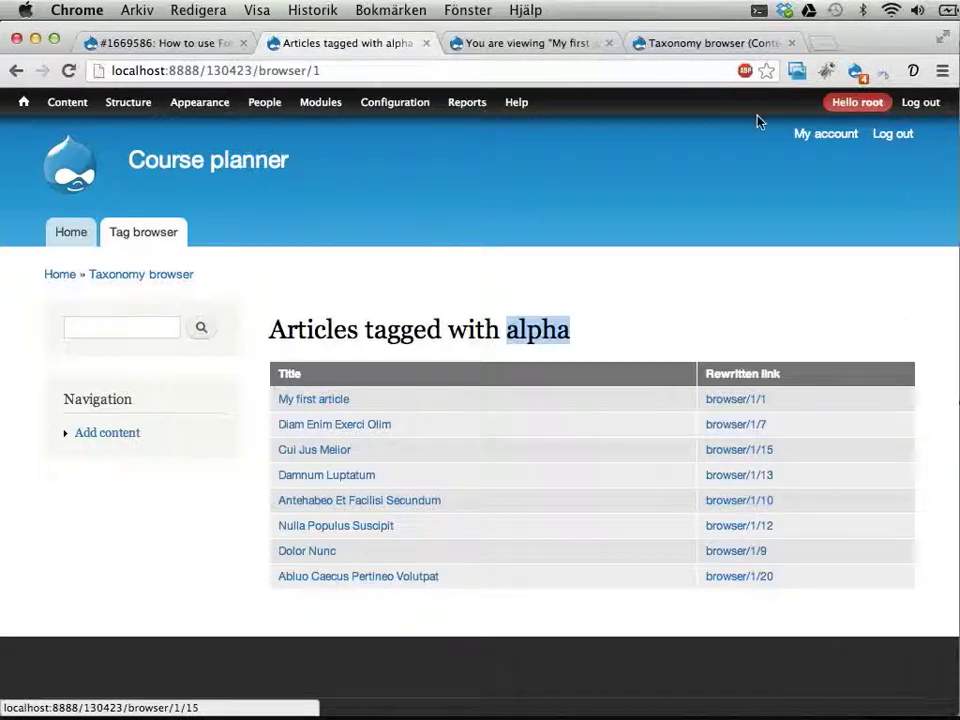
click(683, 47)
scroll(437, 422, down, 7)
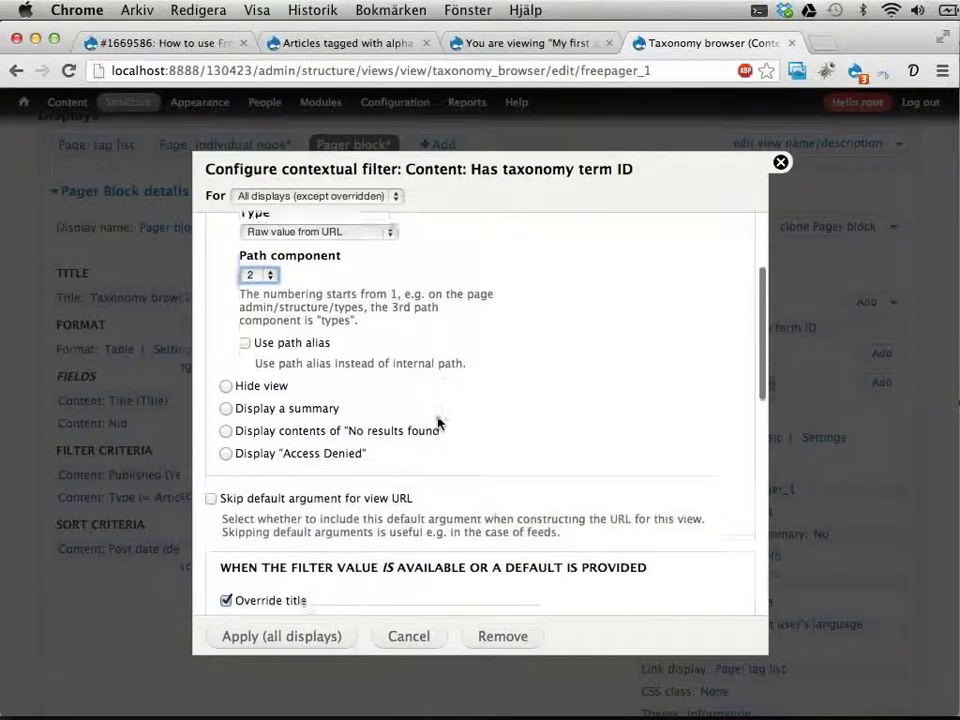
scroll(437, 422, down, 2)
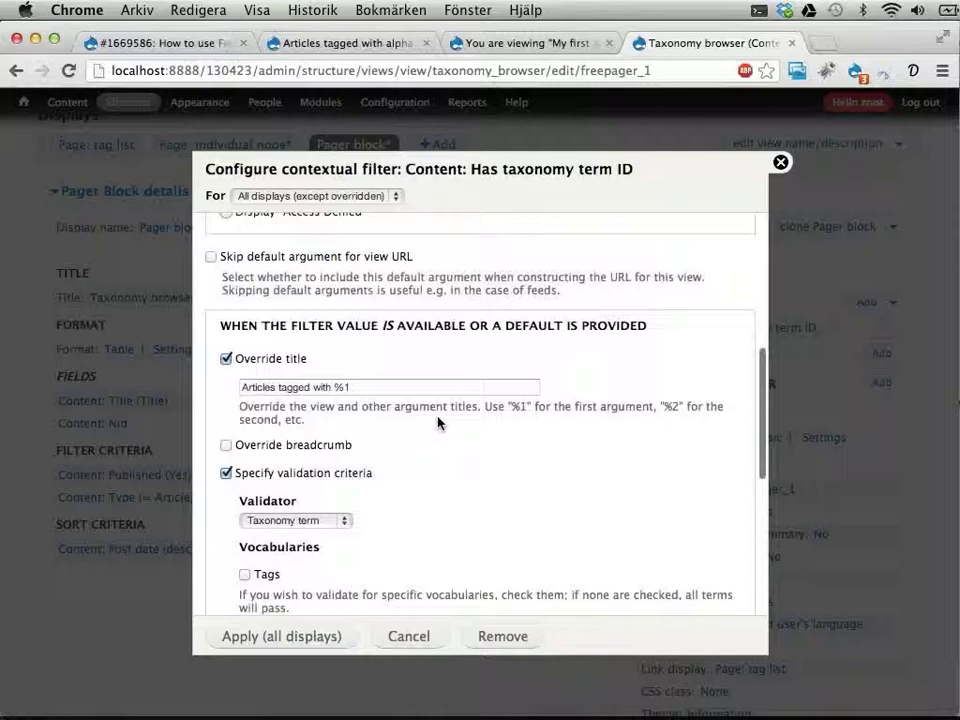
click(276, 360)
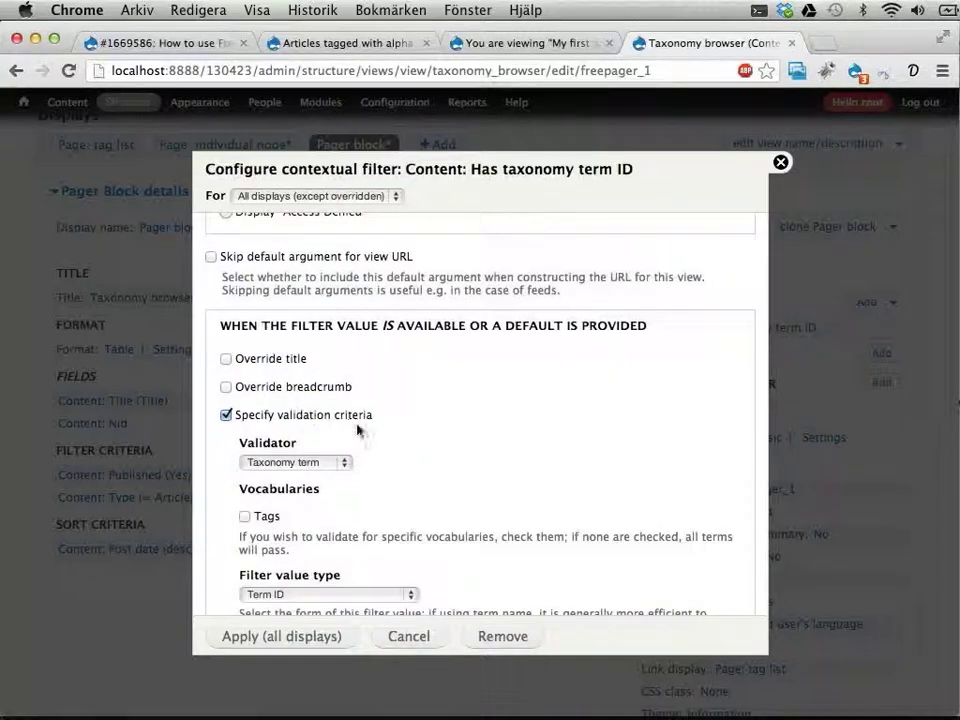
click(356, 195)
click(356, 208)
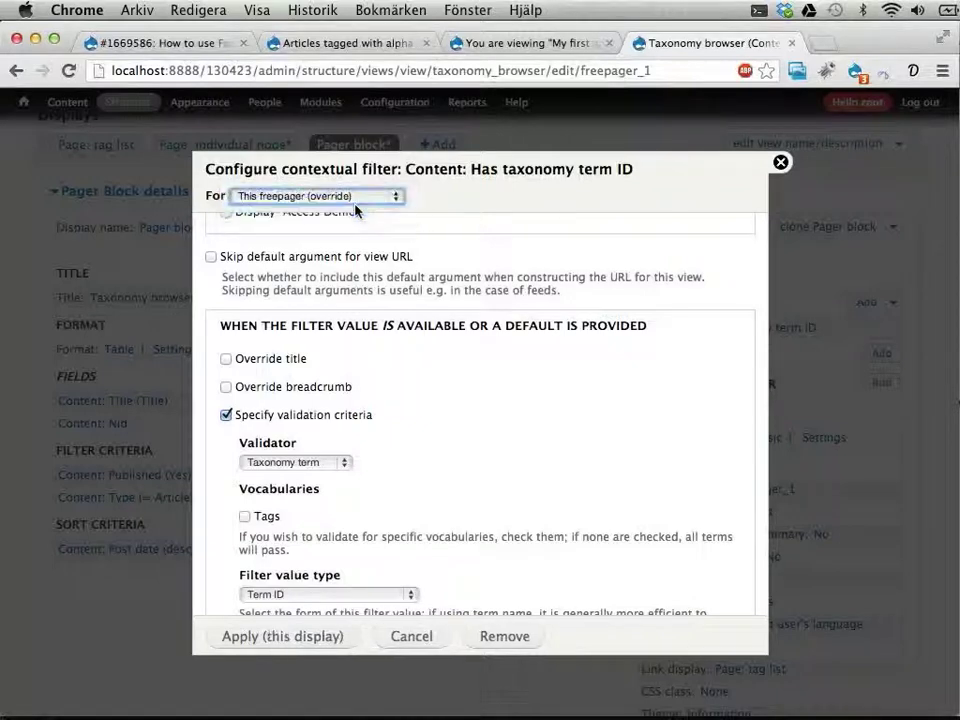
click(254, 637)
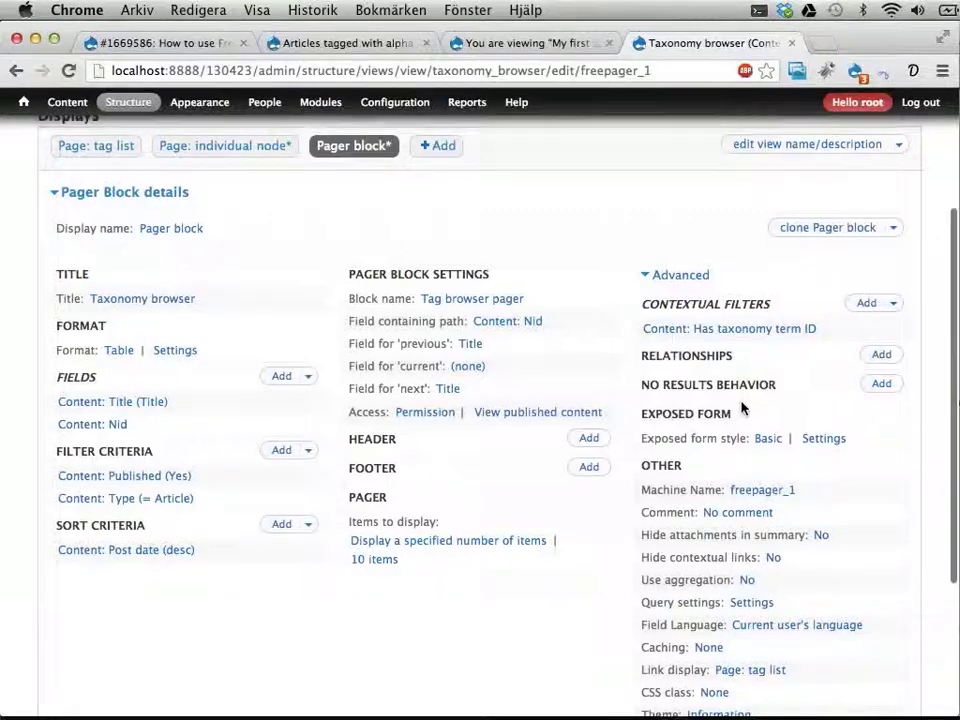
scroll(742, 407, up, 4)
Step: Save the Taxonomy browser view, then place the Tag browser pager block in the Content region and save blocks
click(802, 266)
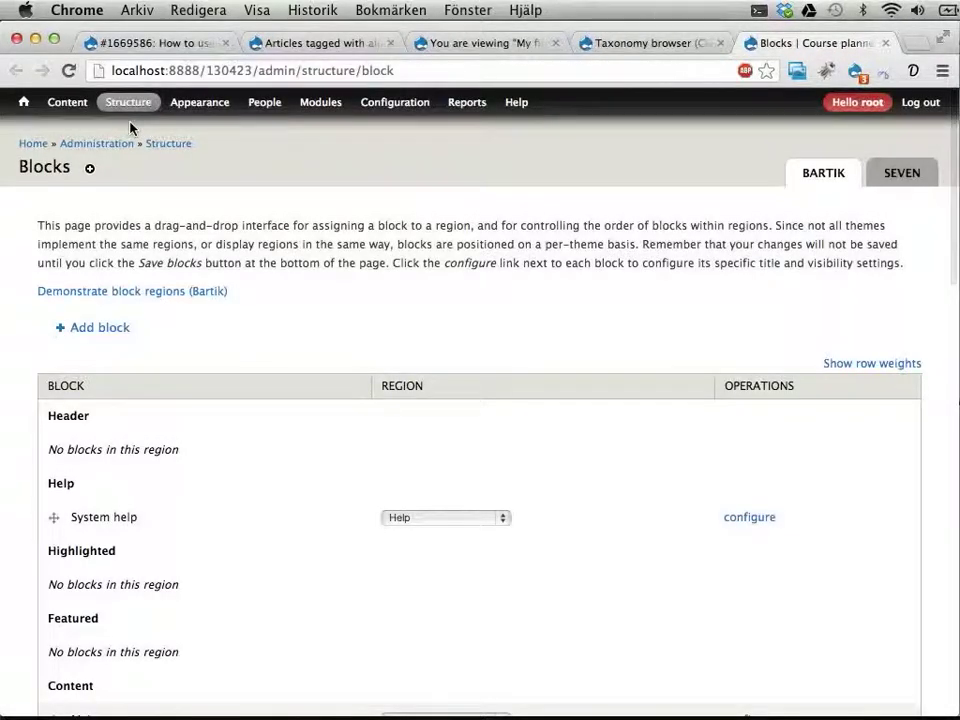
key(super+f)
text(bro)
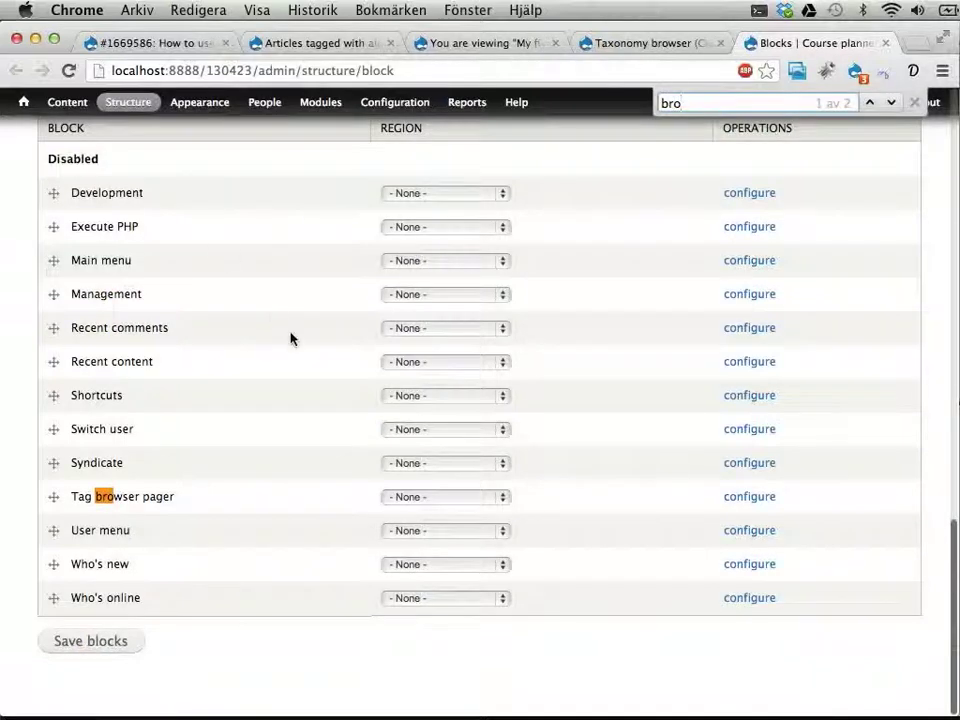
click(411, 496)
key(c)
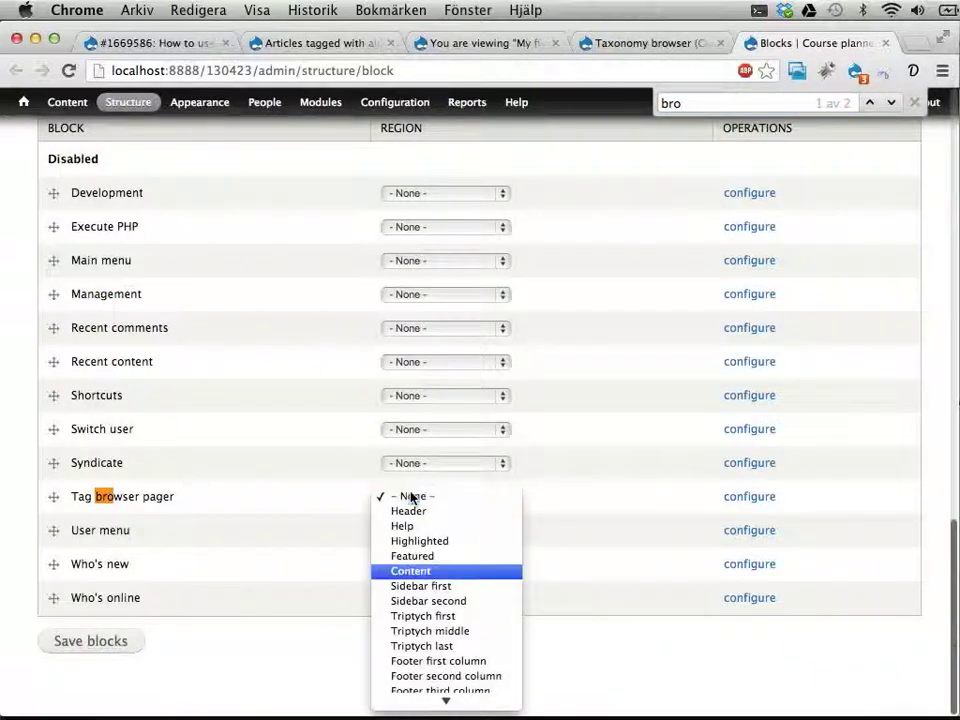
key(Return)
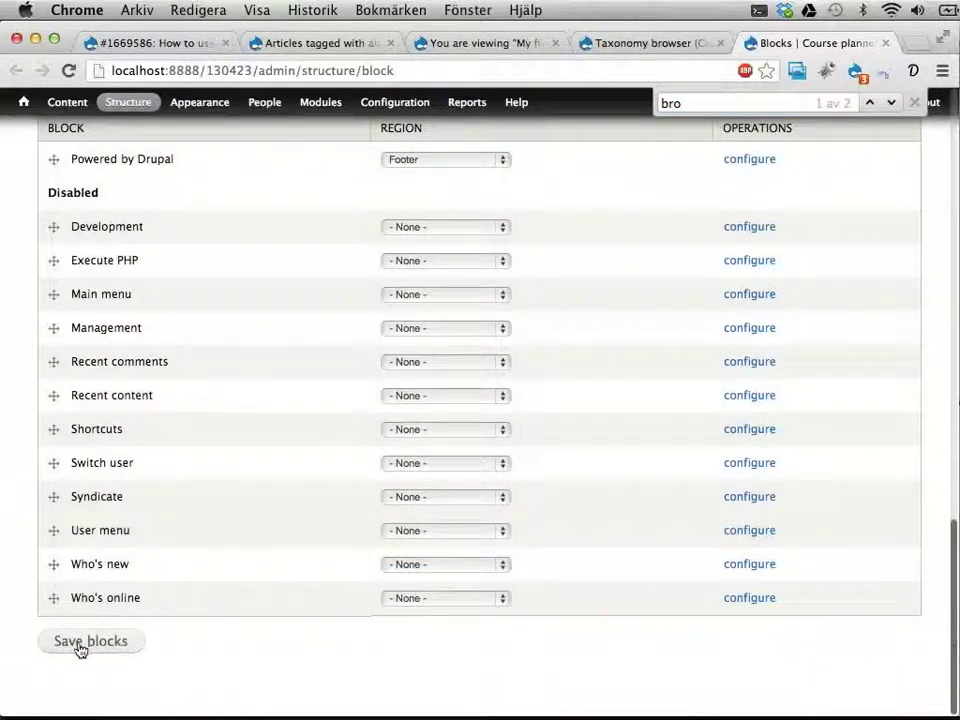
click(80, 648)
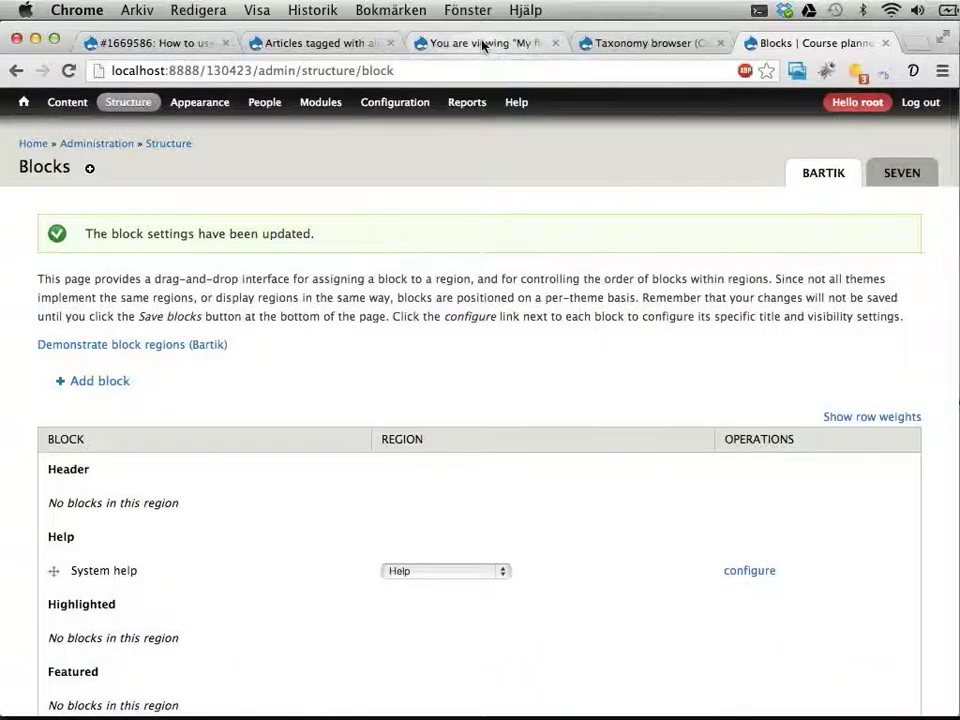
Step: Reload My first article and scroll to the new pager block linking to Diam Enim Exerci Olim
click(480, 45)
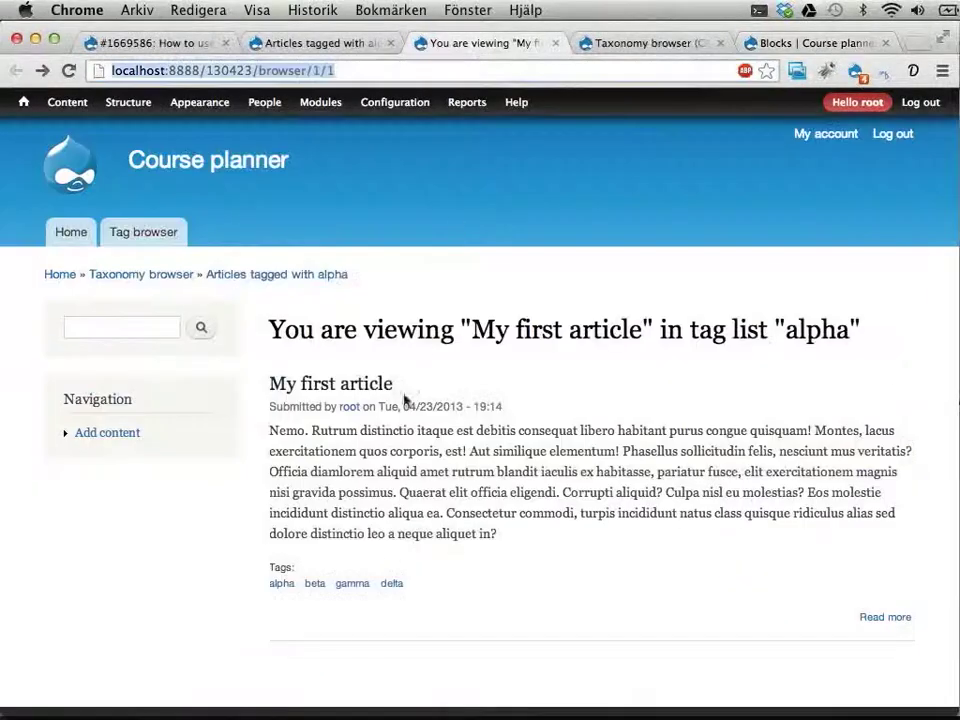
key(Return)
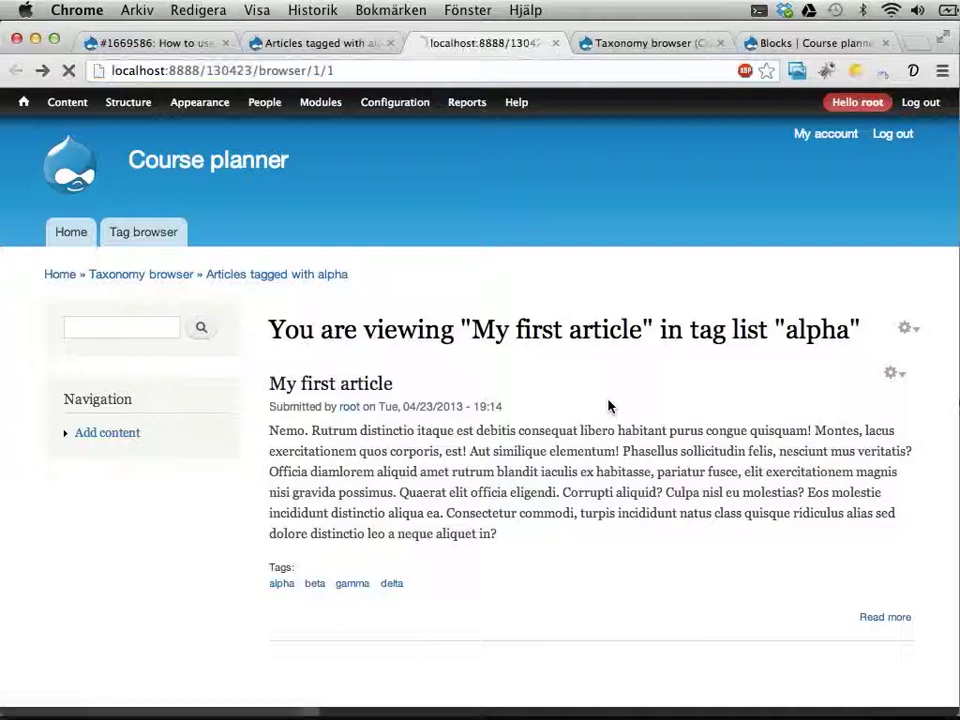
scroll(533, 482, down, 3)
scroll(533, 482, down, 2)
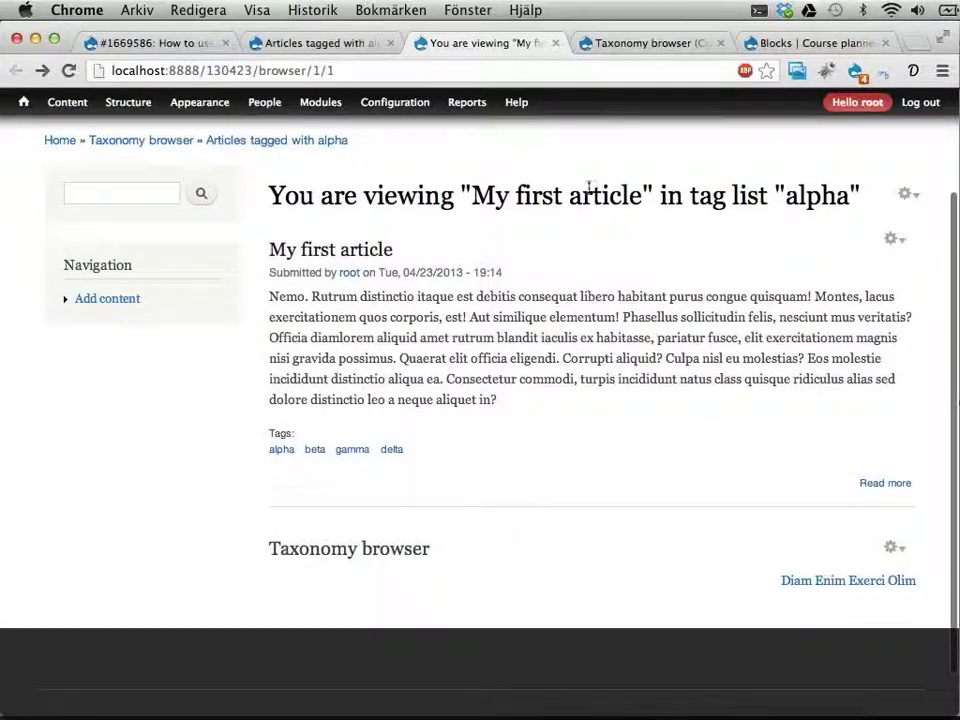
Step: Compare the article's pager and browser/ address with the Articles tagged with alpha list
click(310, 43)
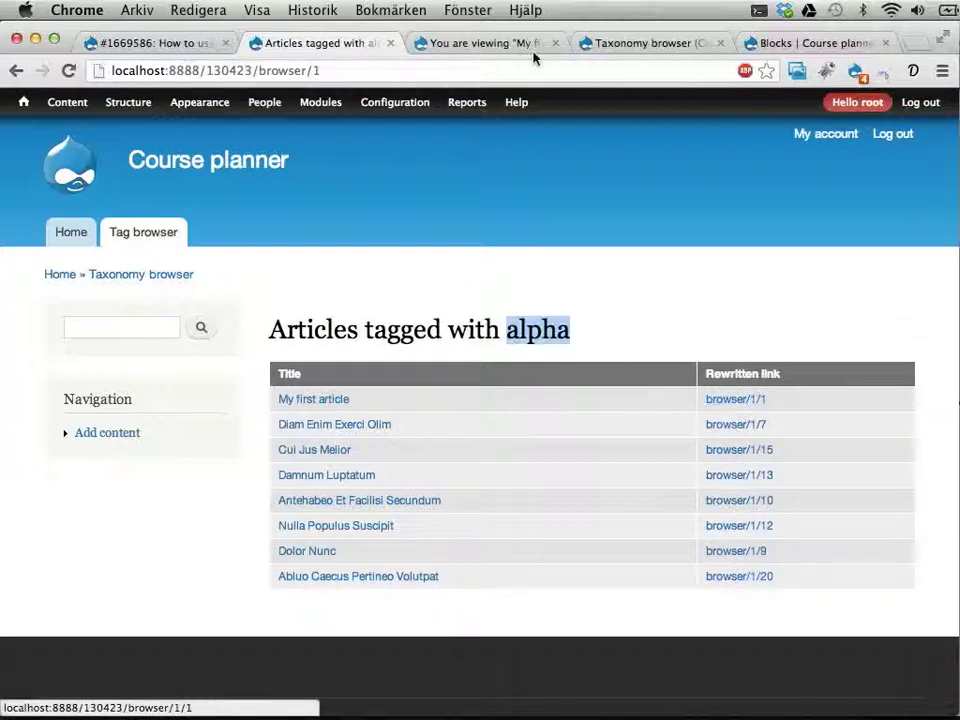
click(480, 44)
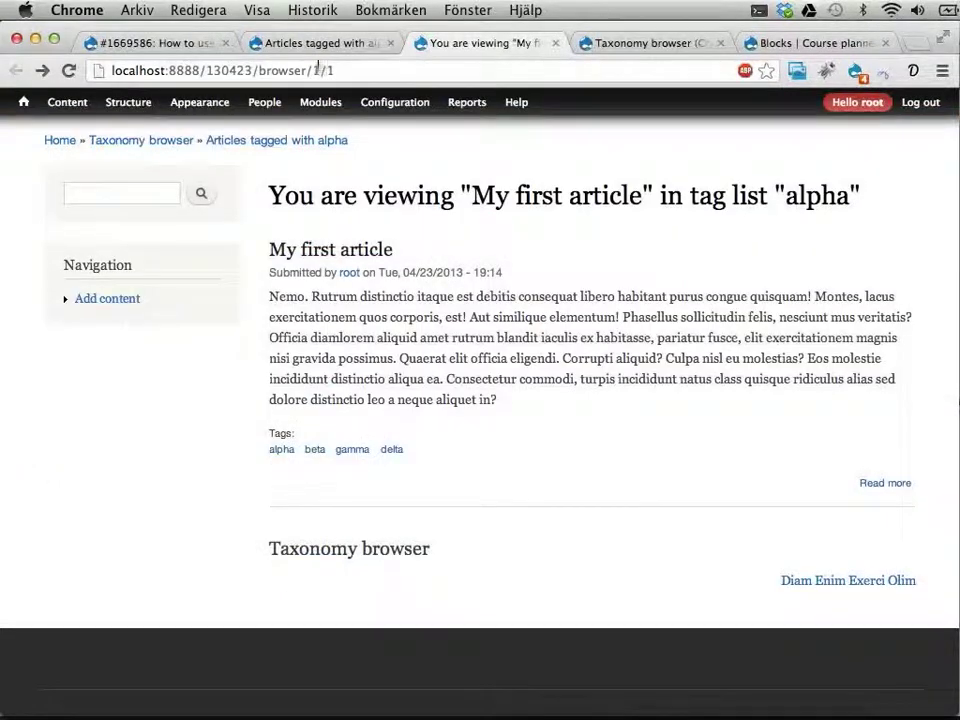
drag(258, 70, 318, 72)
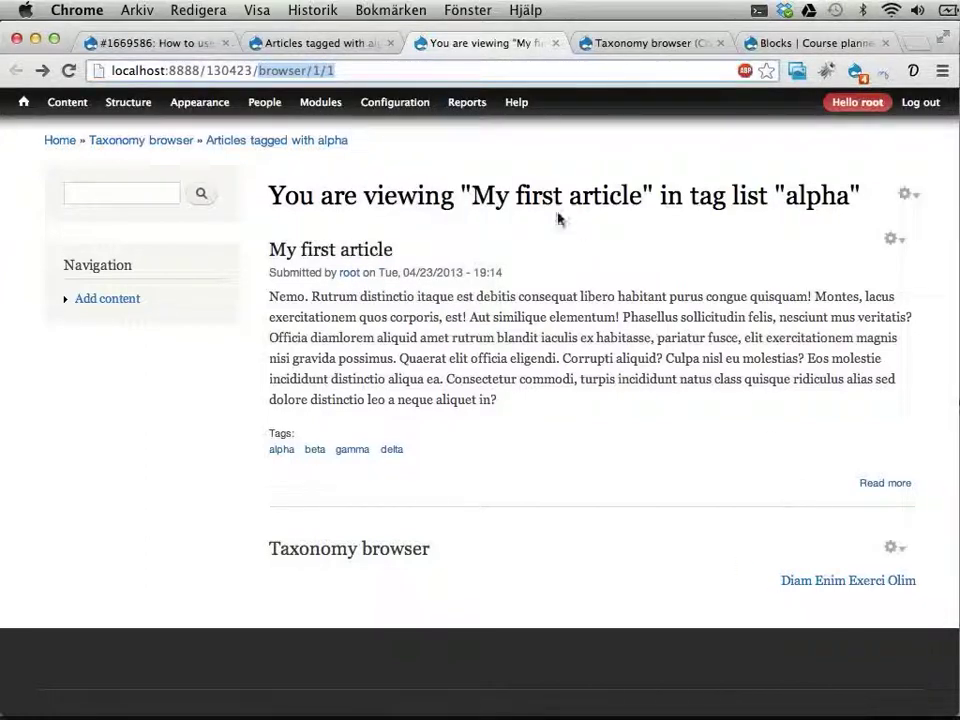
click(322, 44)
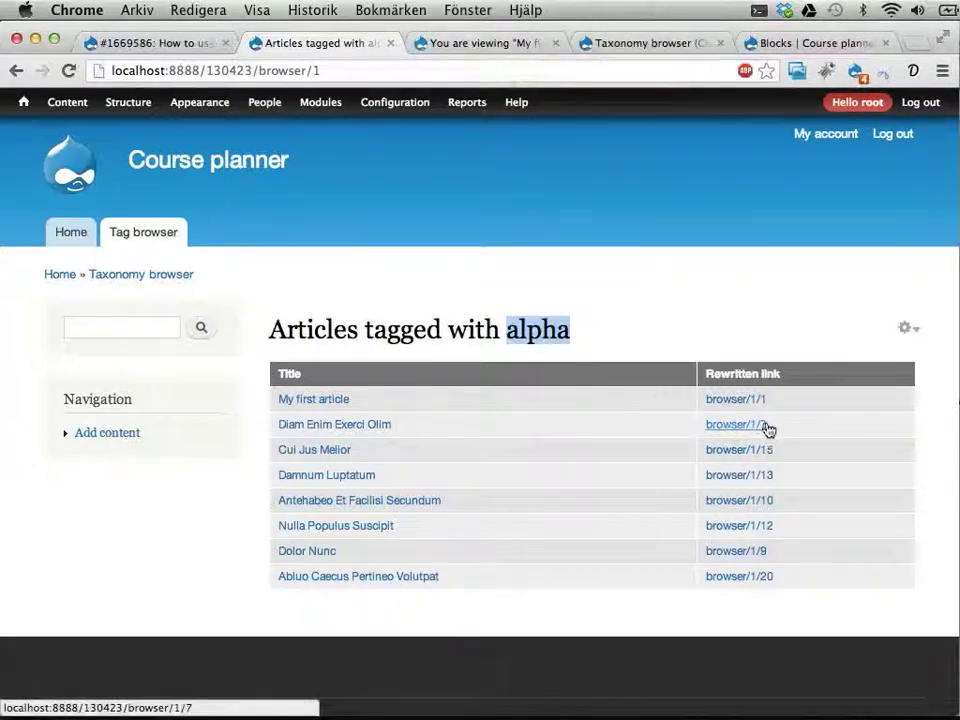
click(472, 44)
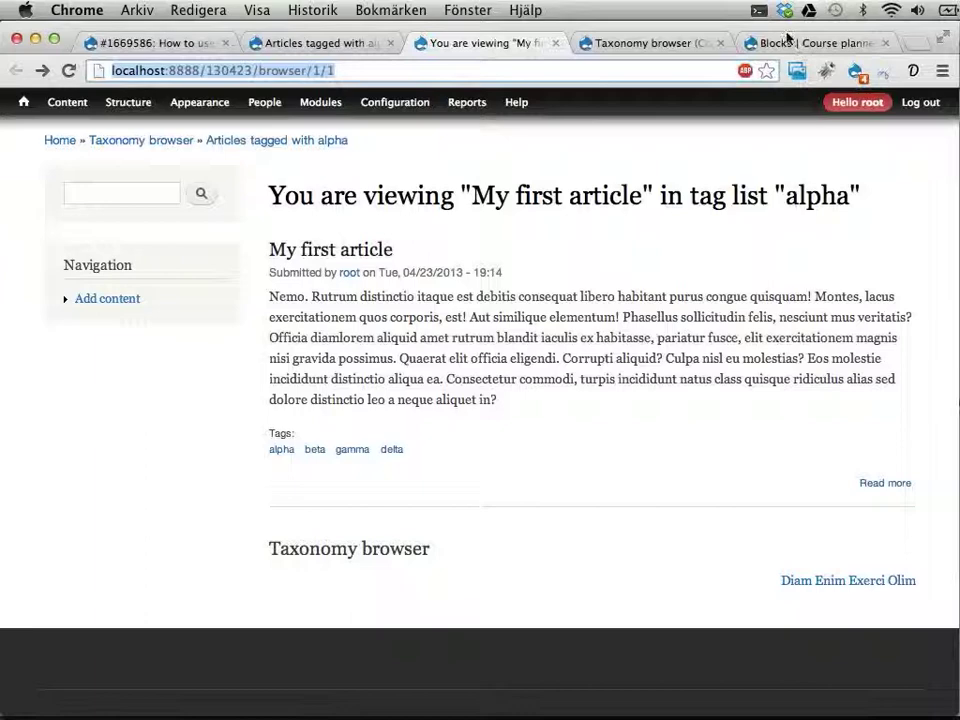
Step: Stop linking the pager block's Content: Title field to the original content, apply to this display, and save the view
click(662, 43)
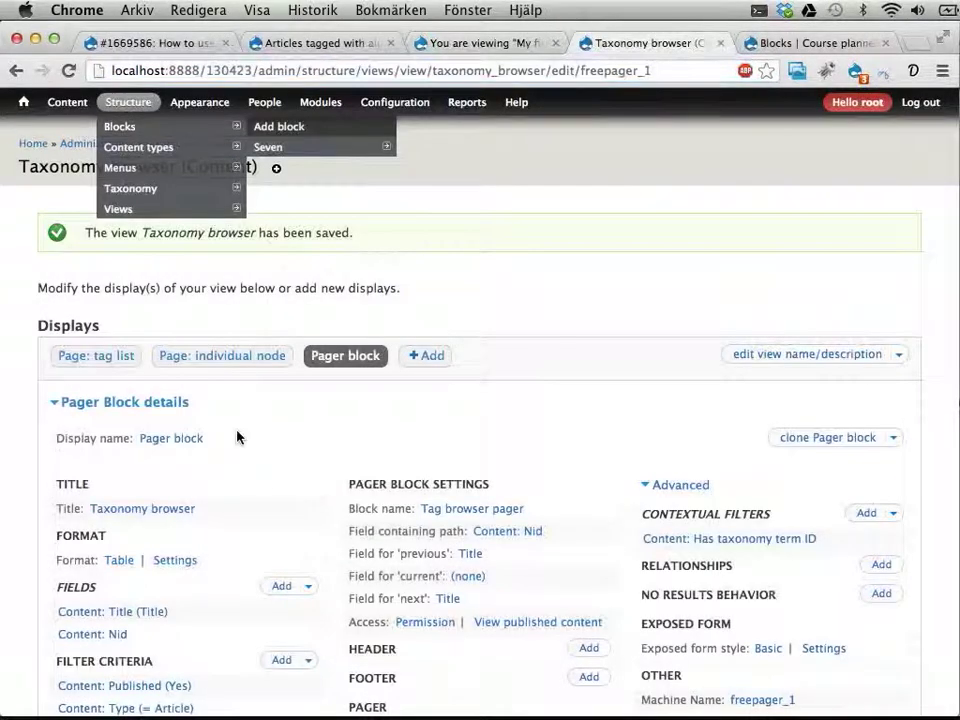
scroll(237, 437, down, 5)
click(144, 358)
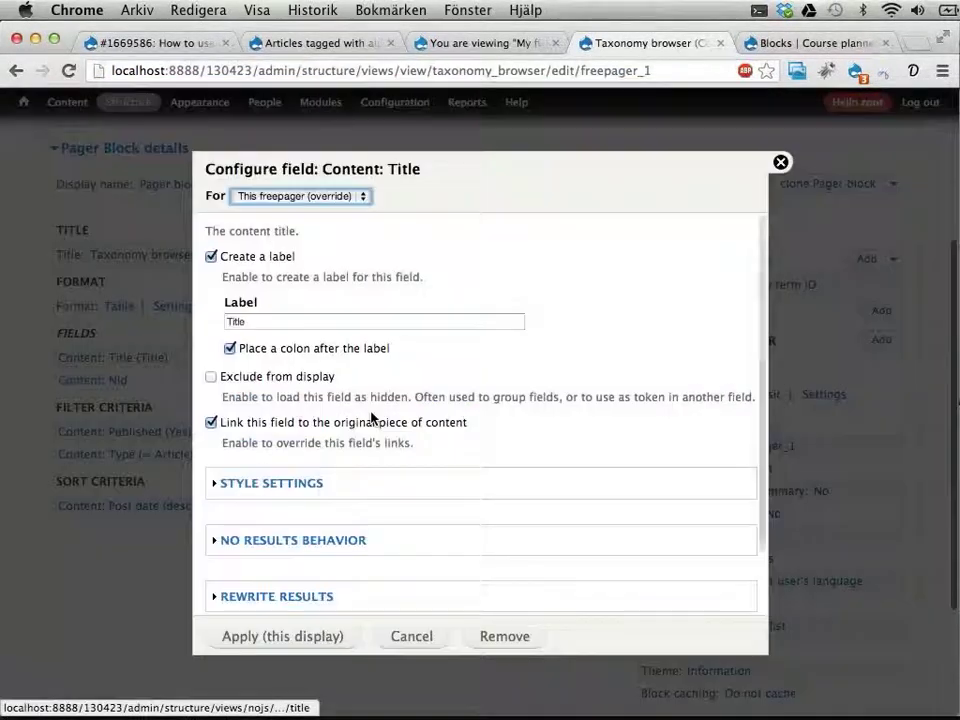
click(211, 422)
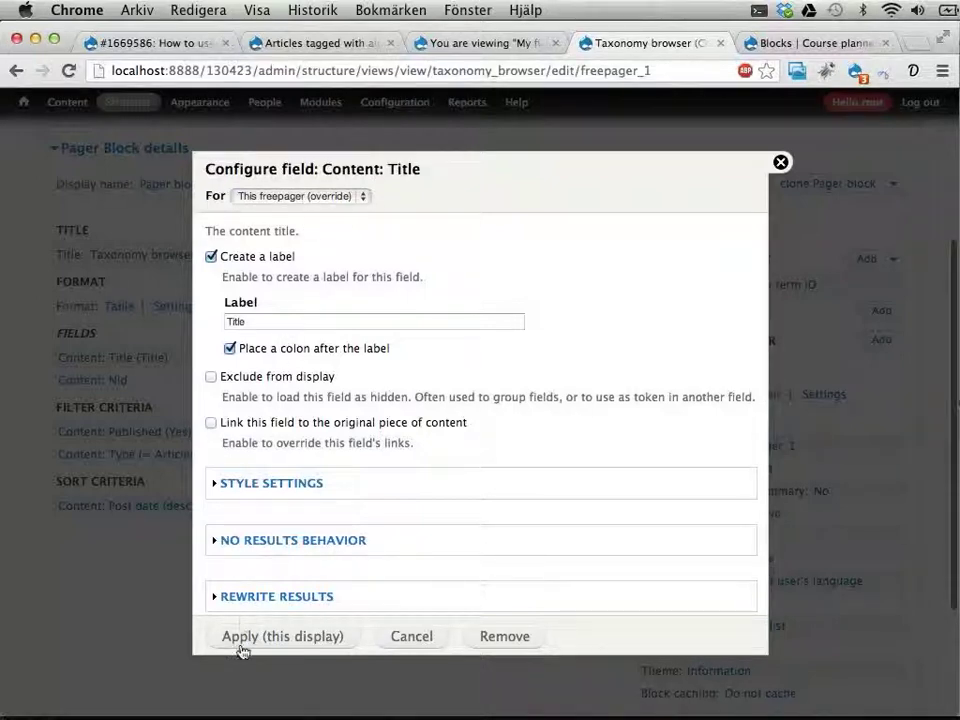
click(240, 637)
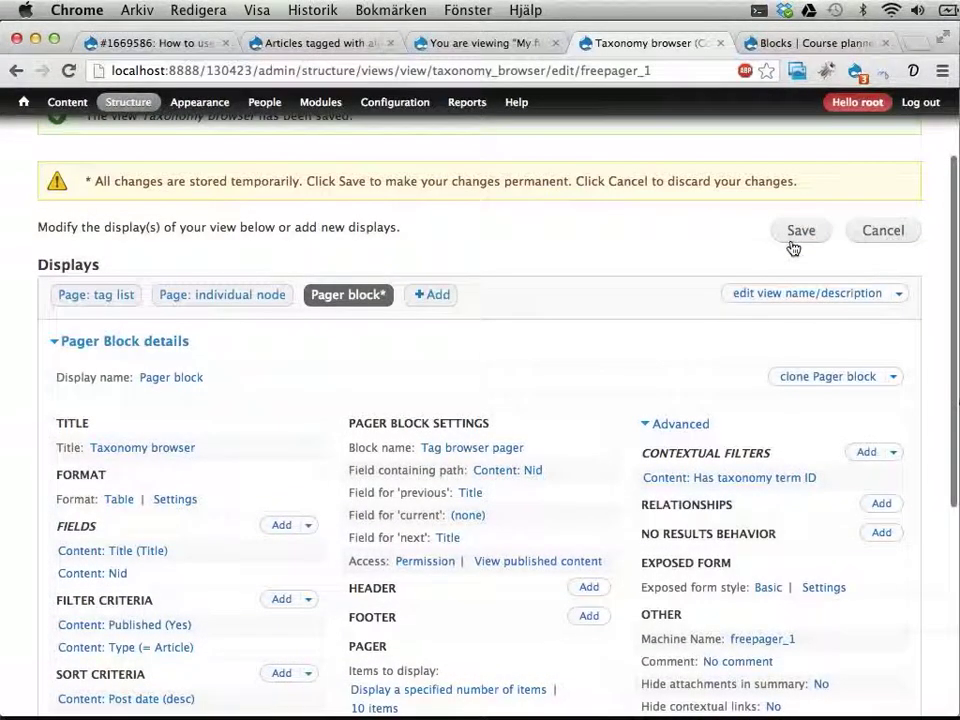
click(797, 235)
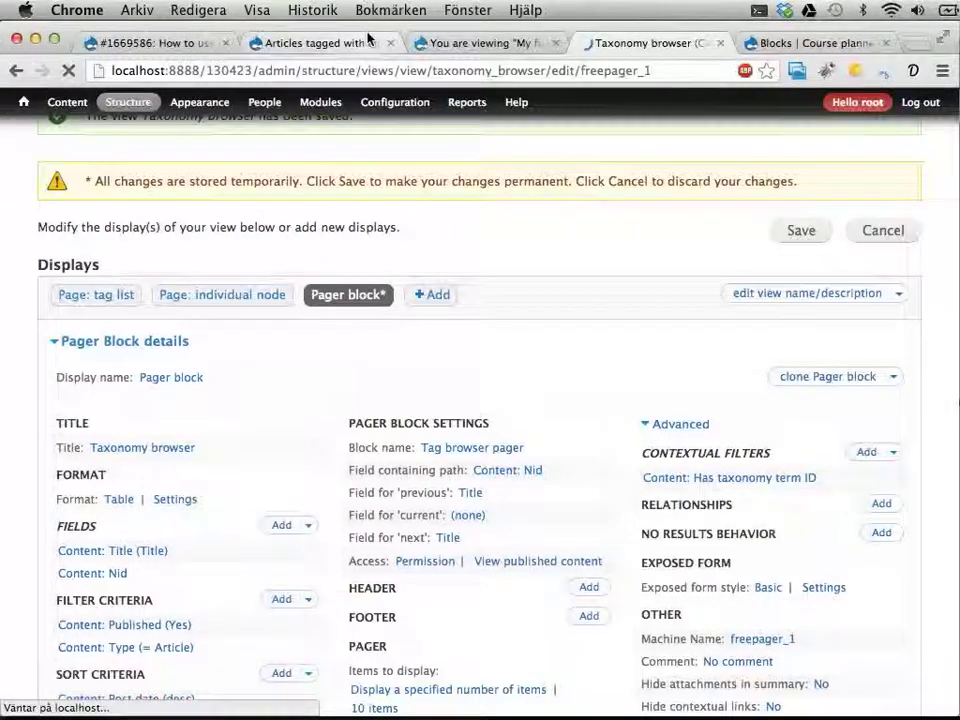
click(455, 42)
Step: Reload the article and follow the pager's next links through Diam Enim Exerci Olim to Cui Jus Melior
key(super+r)
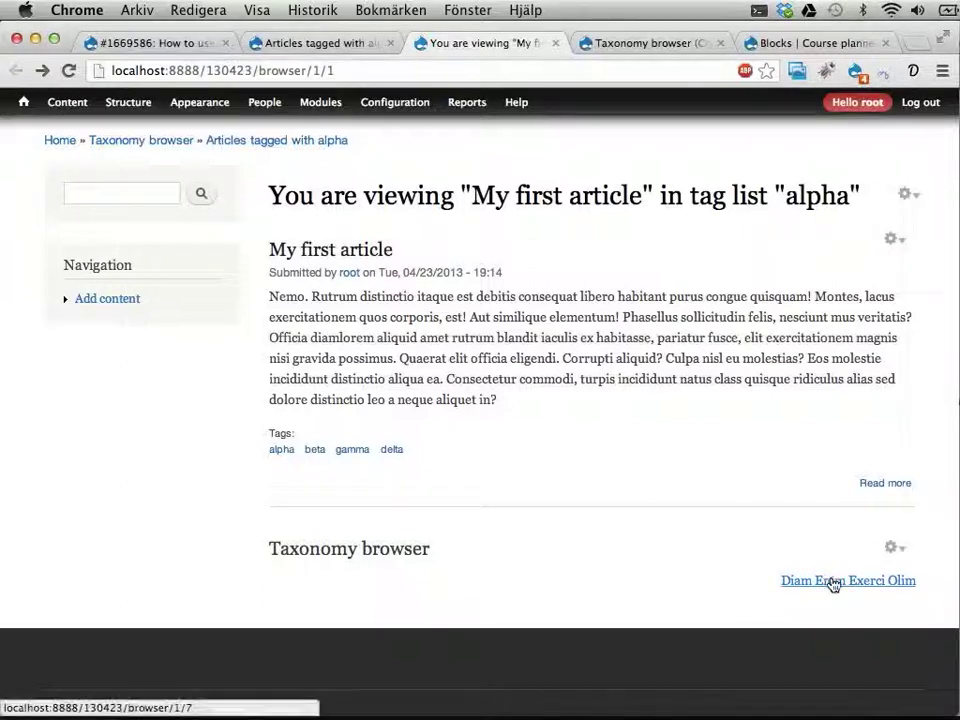
click(831, 582)
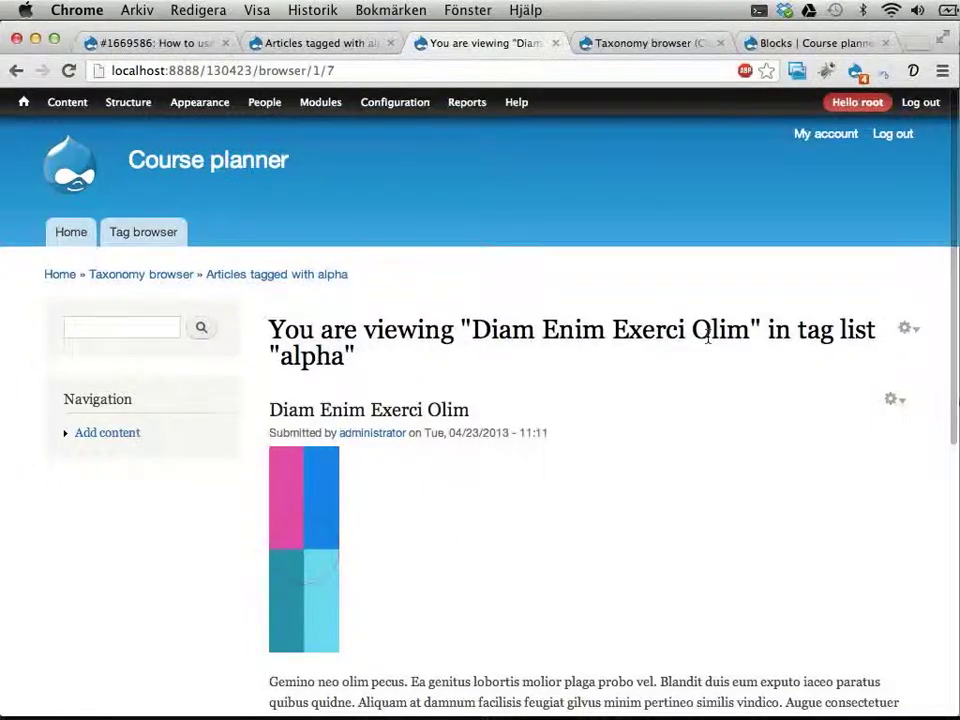
scroll(708, 338, down, 5)
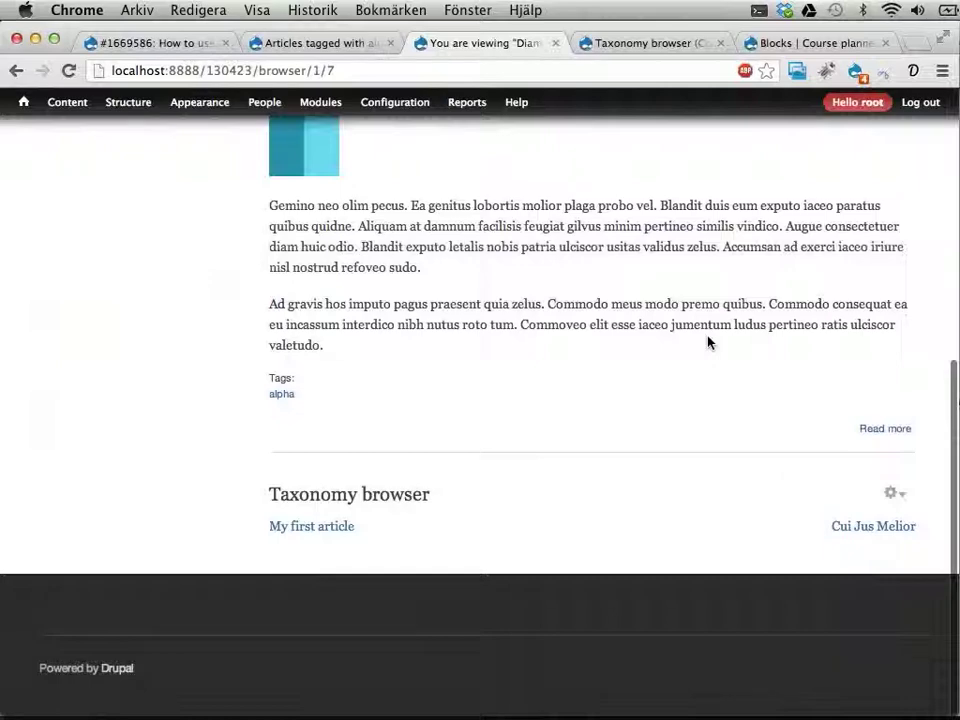
click(880, 527)
scroll(855, 531, down, 5)
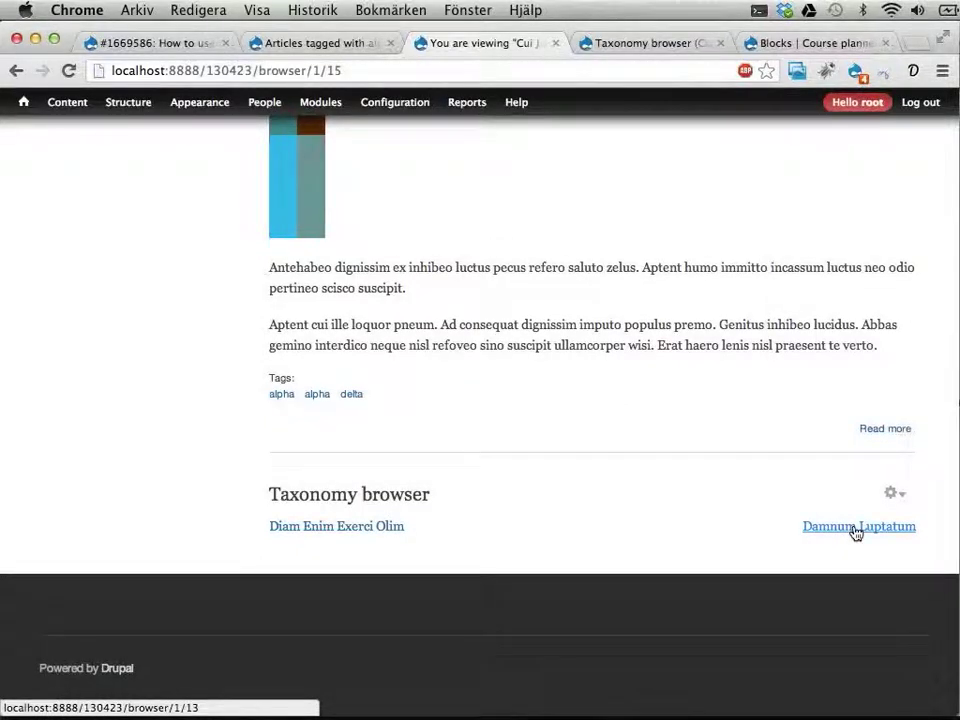
scroll(856, 532, up, 5)
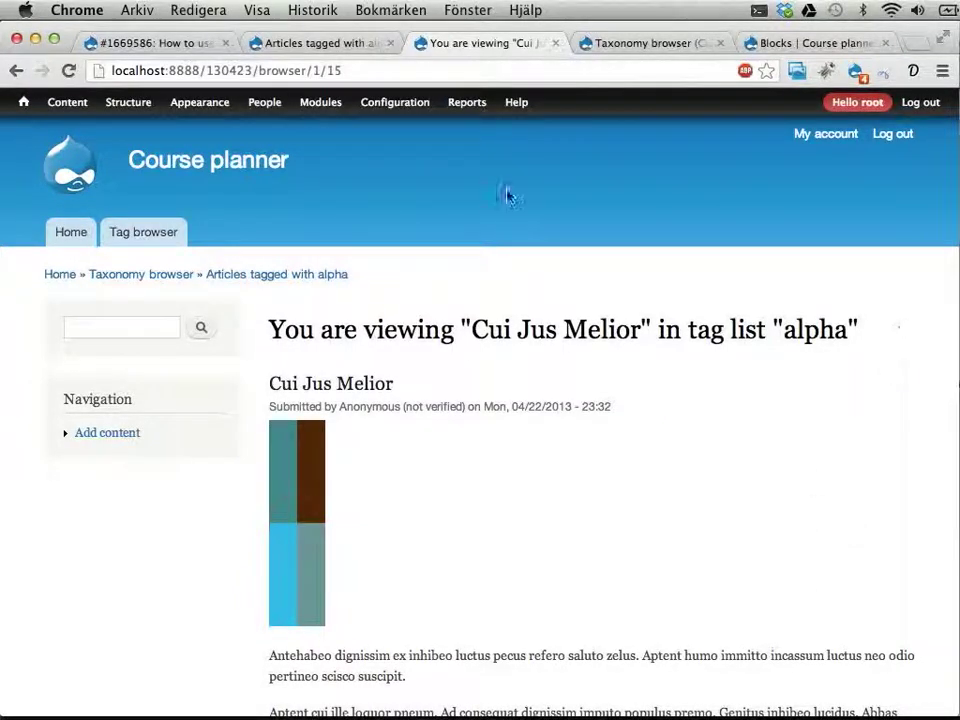
Step: Inspect the browser/1/15 address and the alpha tag link, then return to the Taxonomy browser view editor
click(258, 71)
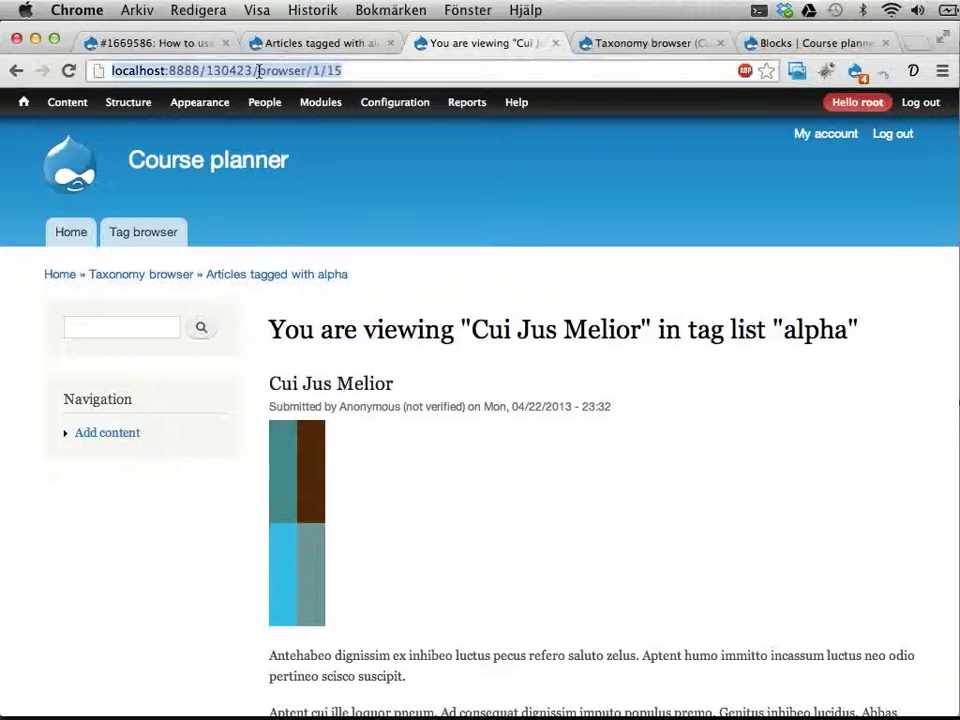
click(258, 71)
drag(258, 71, 319, 71)
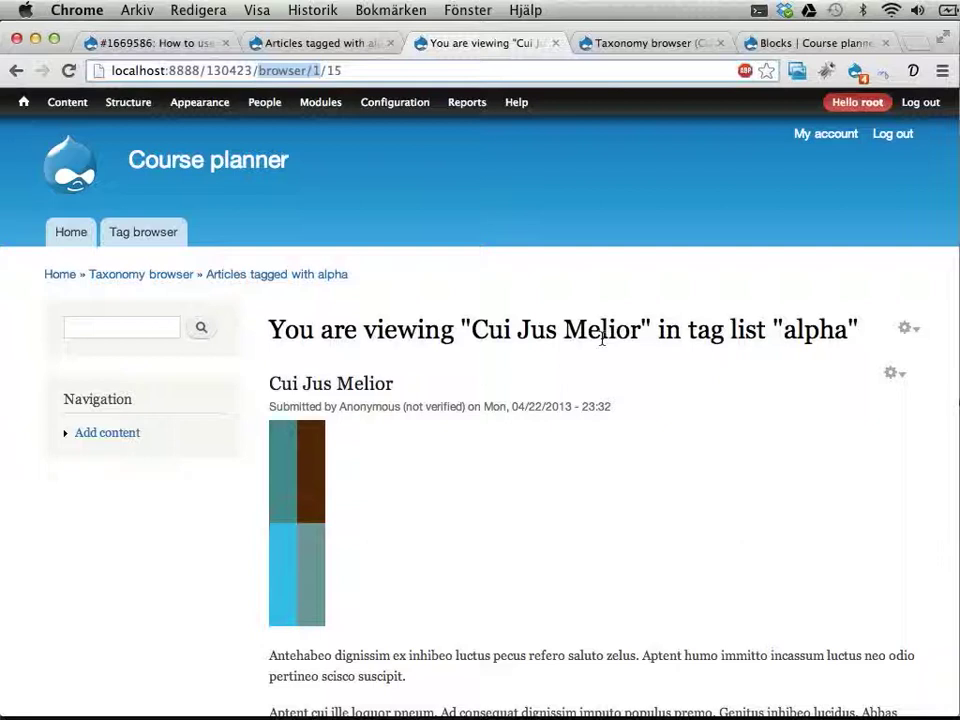
drag(258, 71, 308, 71)
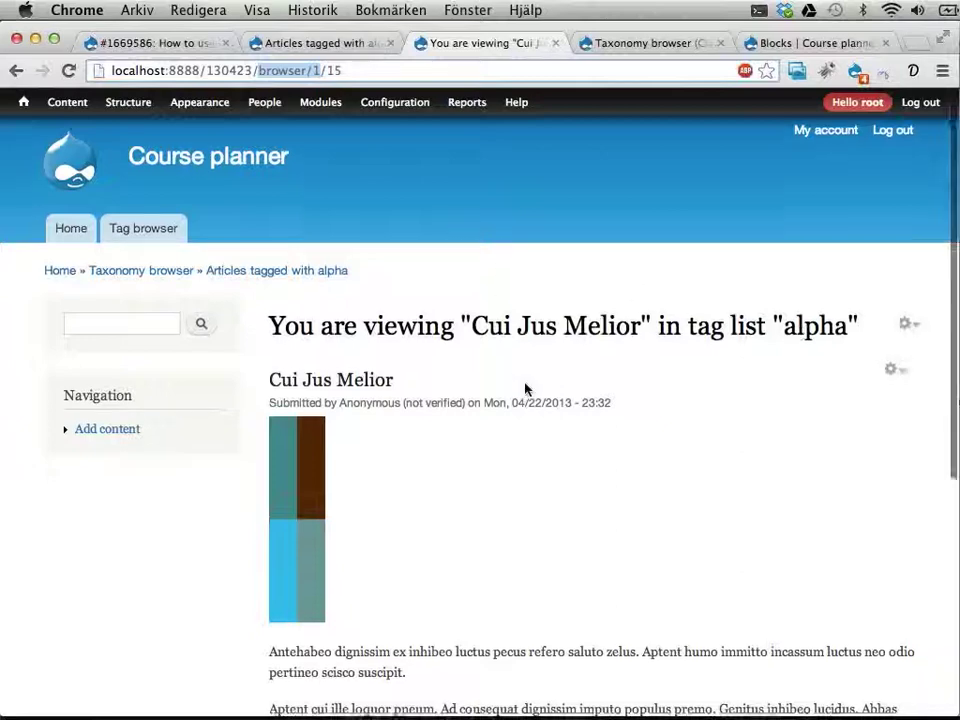
scroll(527, 390, down, 5)
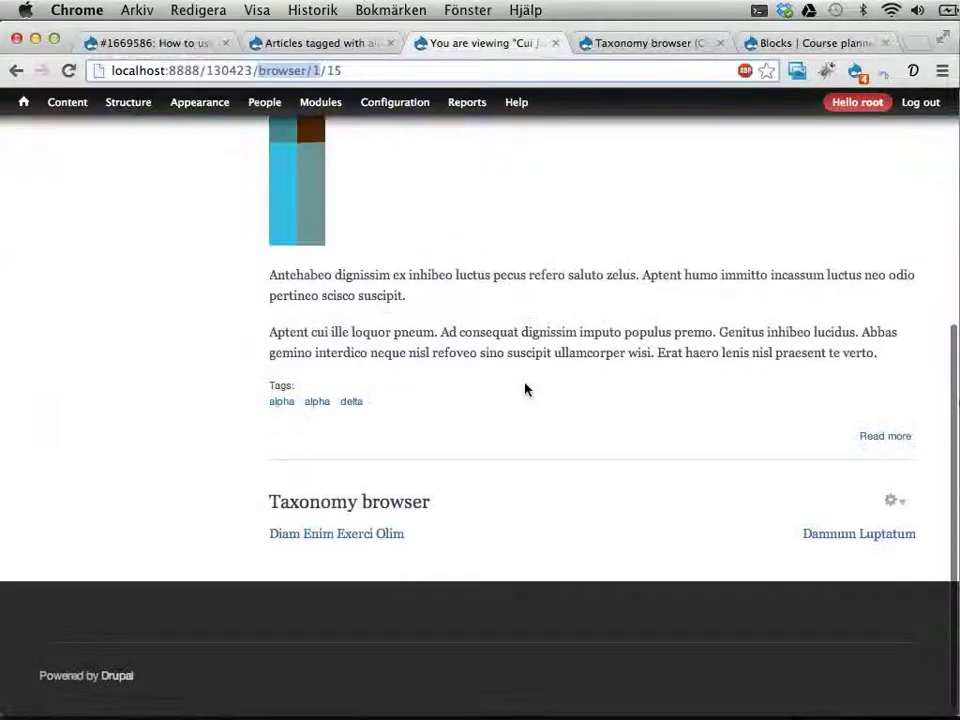
click(284, 405)
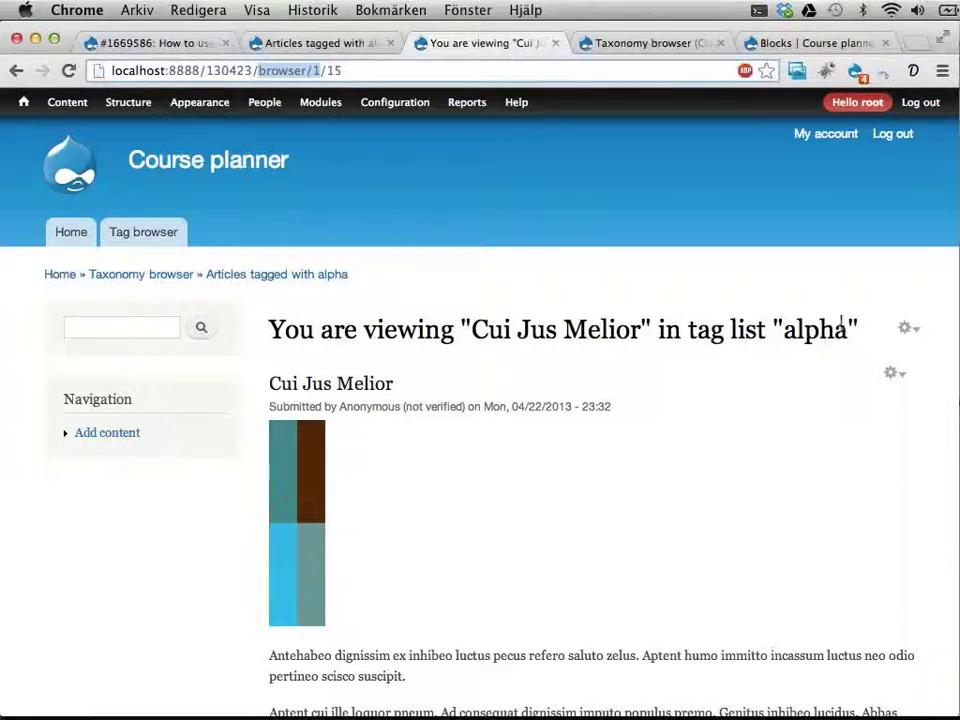
click(653, 44)
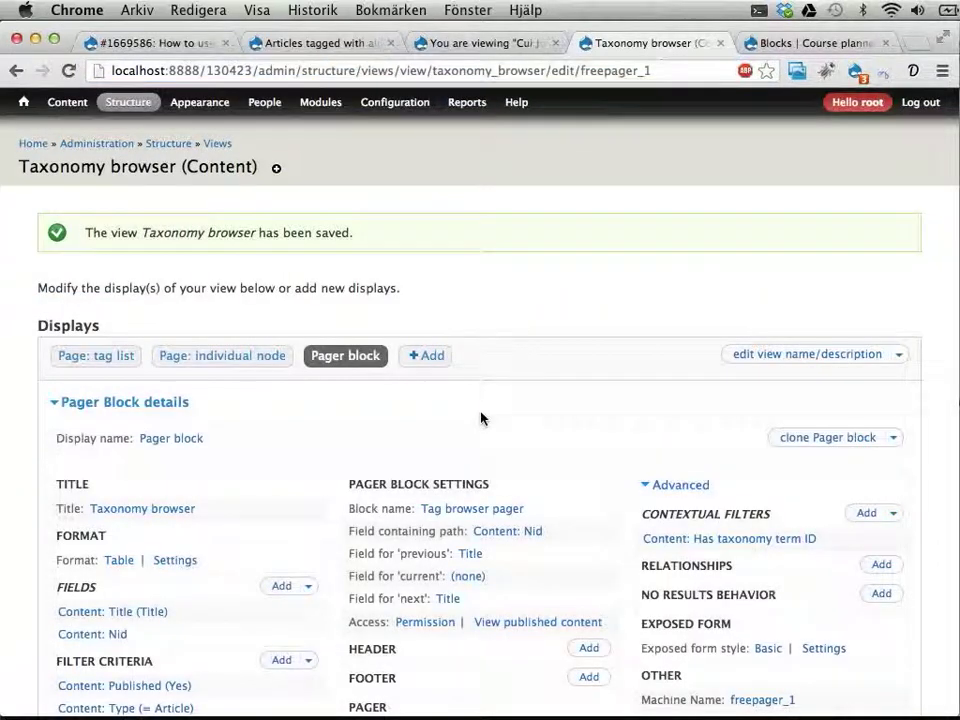